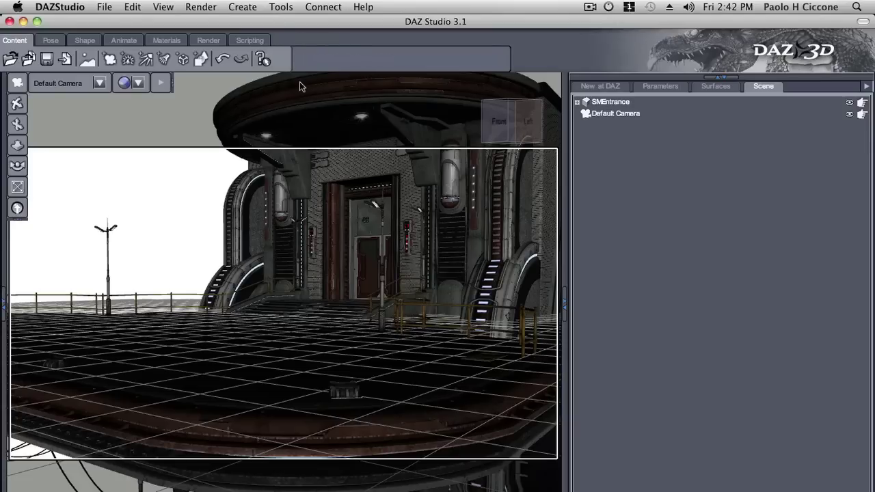
- Start a Reality Render of the scene, dismiss the notice about the missing light, and reposition the Reality Engine window
click(211, 8)
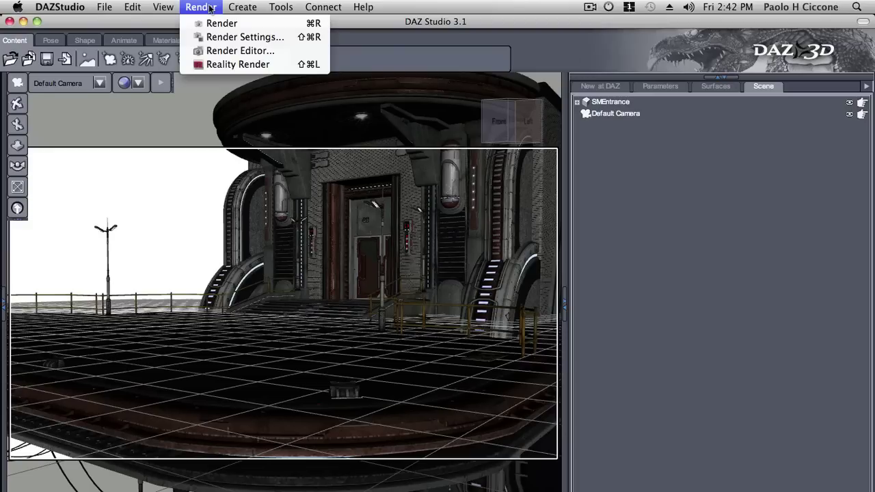
click(284, 65)
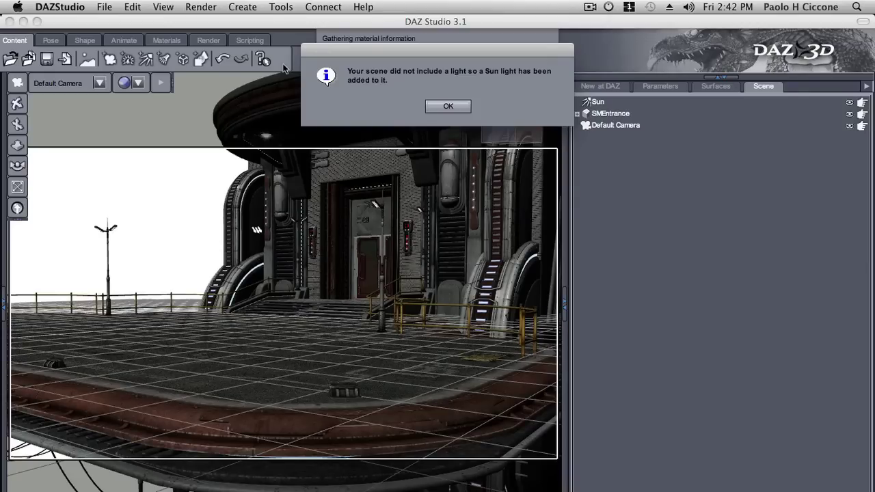
drag(409, 48, 323, 172)
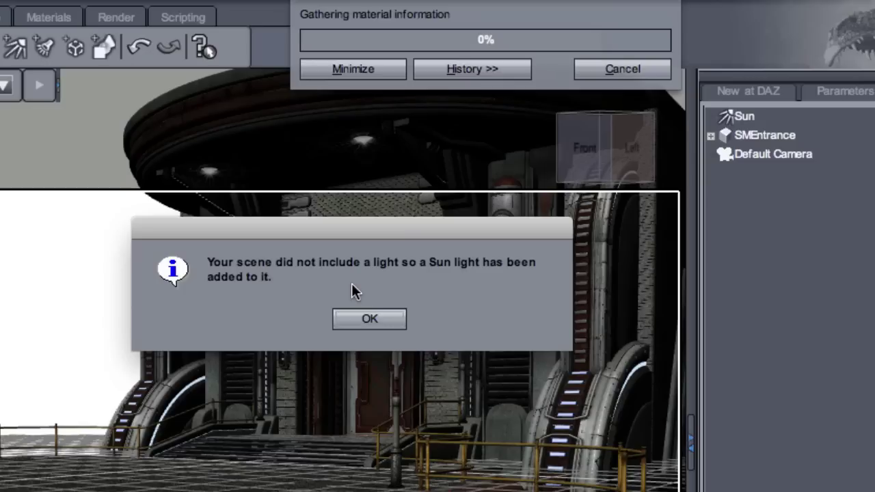
click(367, 320)
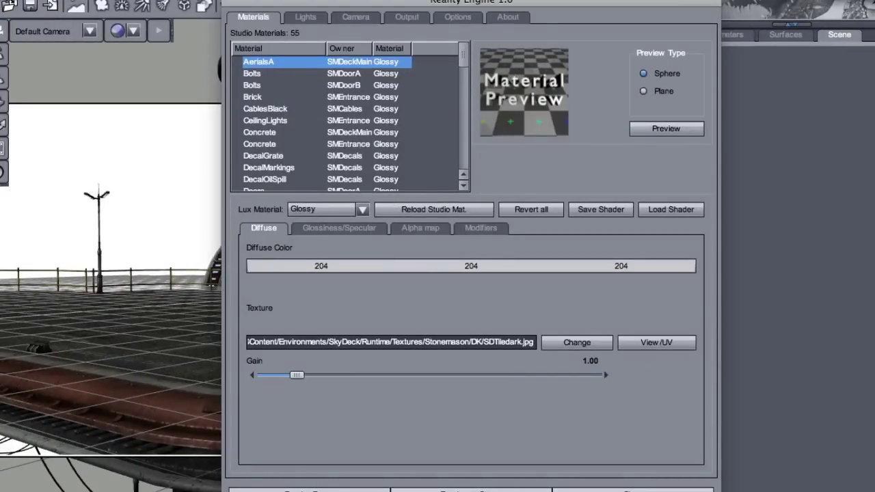
drag(478, 3, 364, 4)
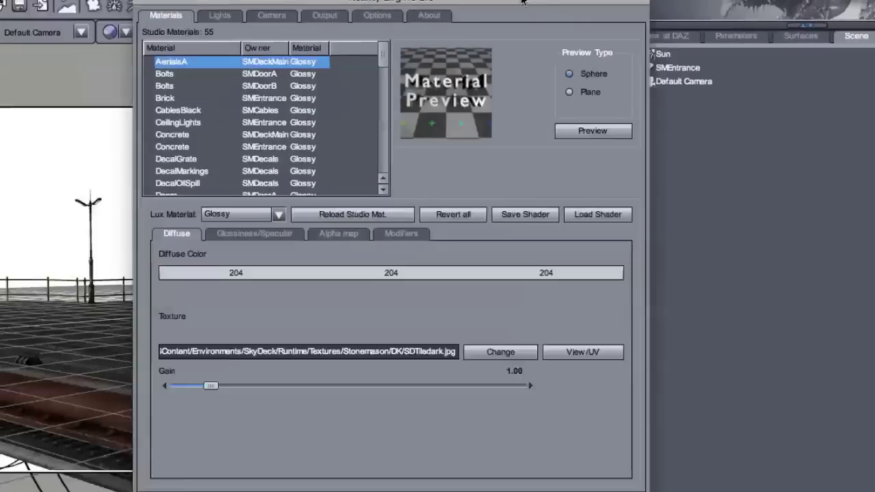
drag(502, 3, 533, 3)
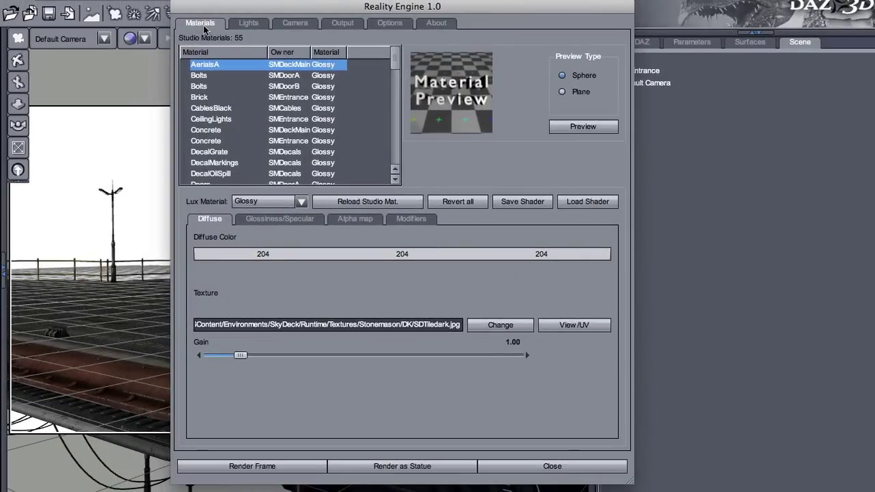
- Examine the settings of SMDoorA's DoorsGlass material and SMFlaresA's FlareA material, including its glossiness, modifiers and diffuse settings
drag(311, 52, 321, 53)
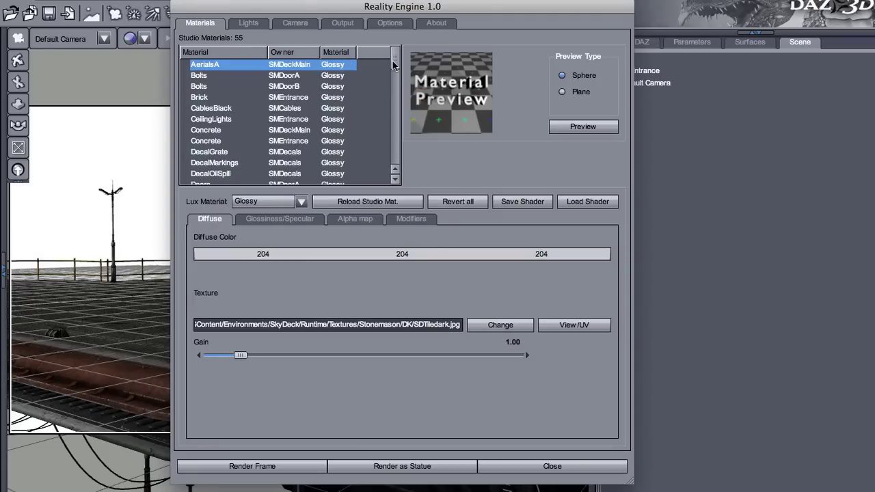
drag(392, 61, 395, 84)
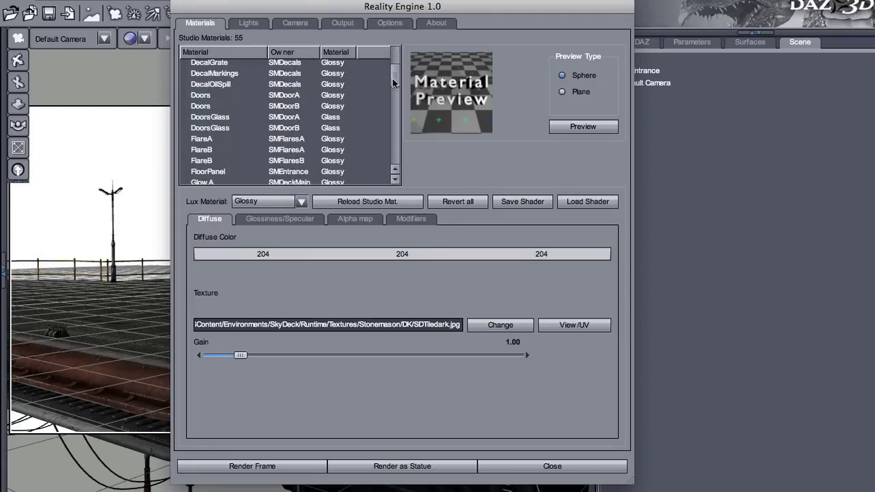
click(334, 119)
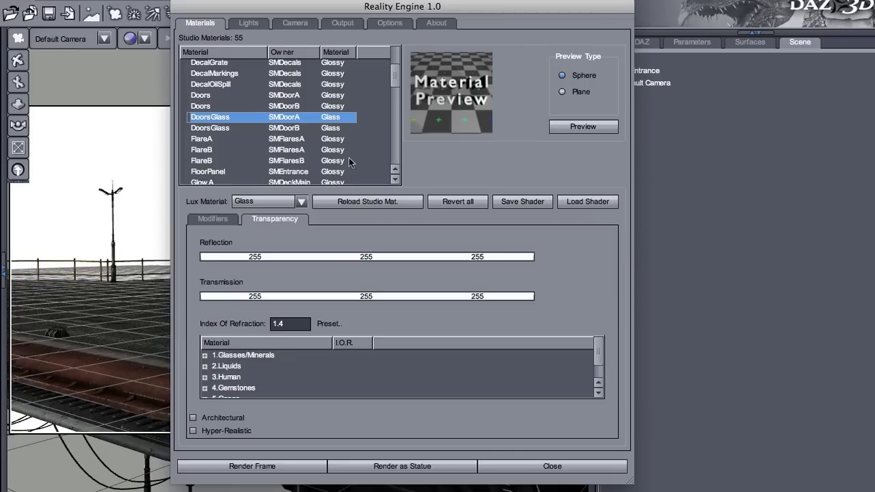
click(336, 141)
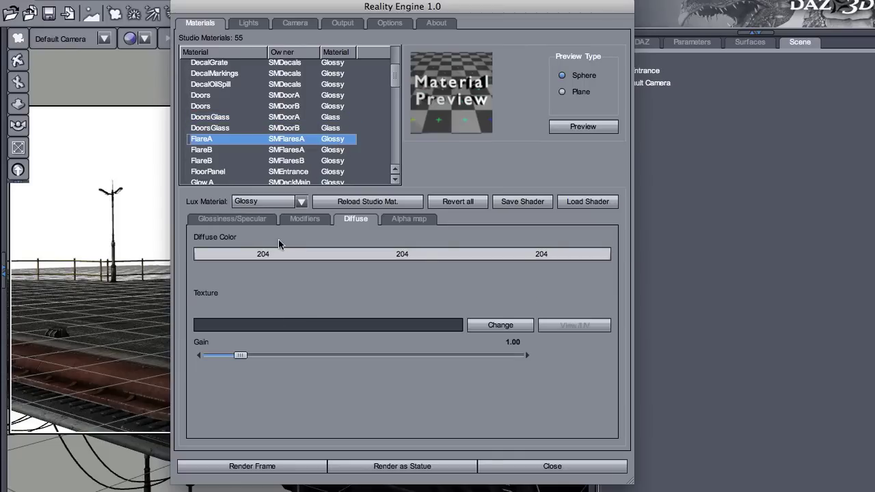
click(254, 222)
click(296, 221)
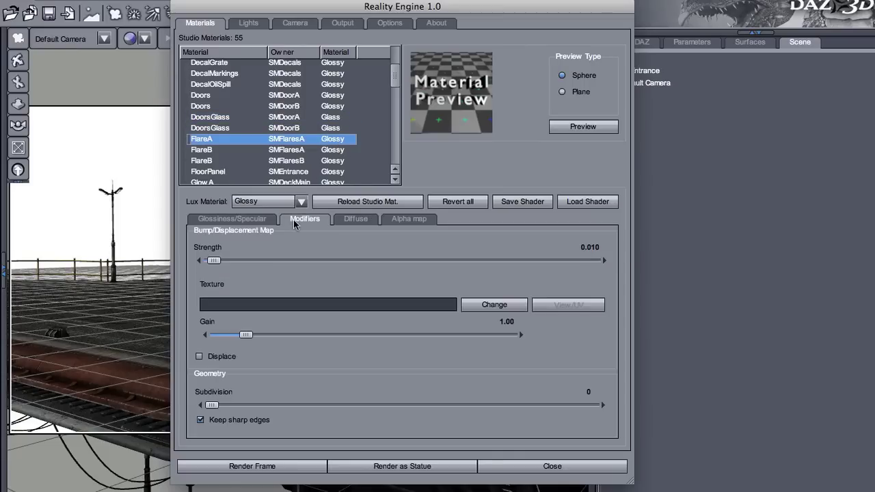
click(348, 220)
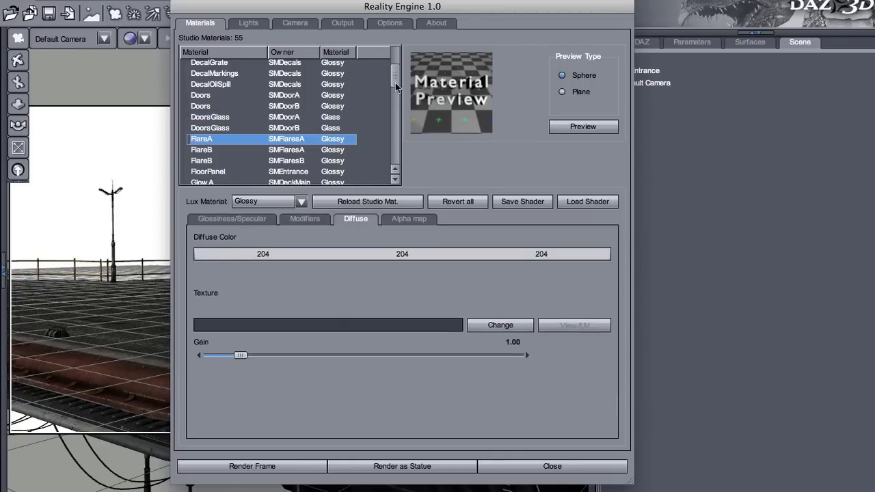
- Examine the AerialsA material's diffuse texture, glossiness and bump map settings
drag(395, 83, 393, 62)
click(298, 66)
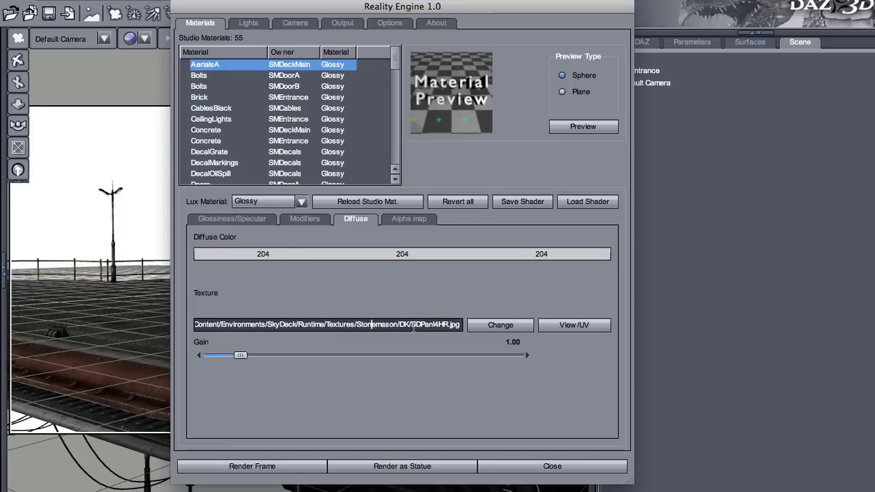
click(214, 219)
click(310, 220)
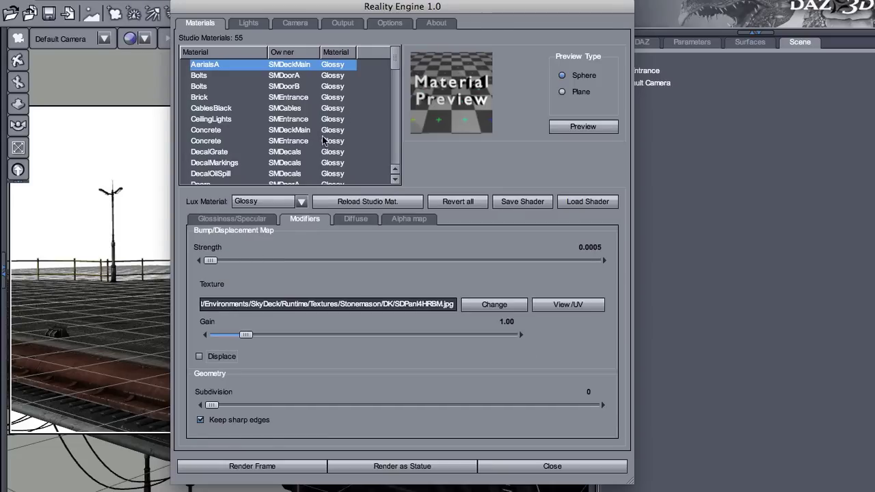
click(264, 466)
- Select the WoodPanel material of SMEntrance and show its glossiness and specular settings
drag(394, 59, 397, 161)
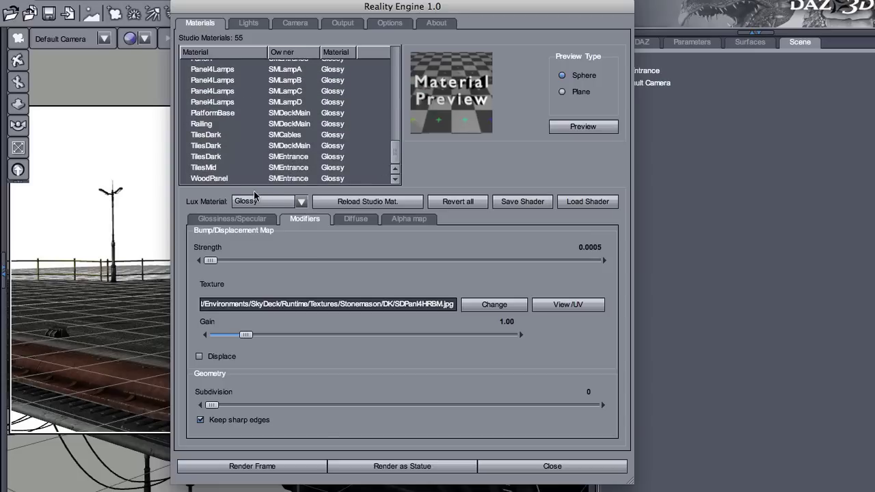
click(231, 181)
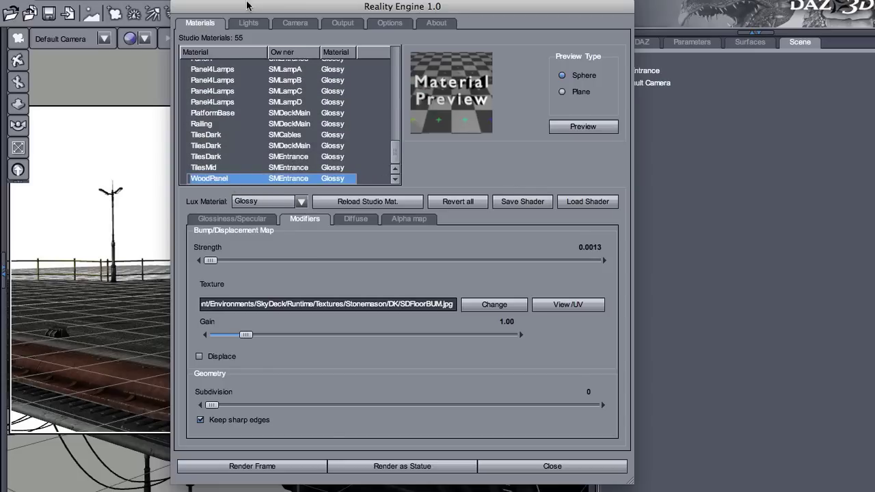
drag(251, 9, 497, 20)
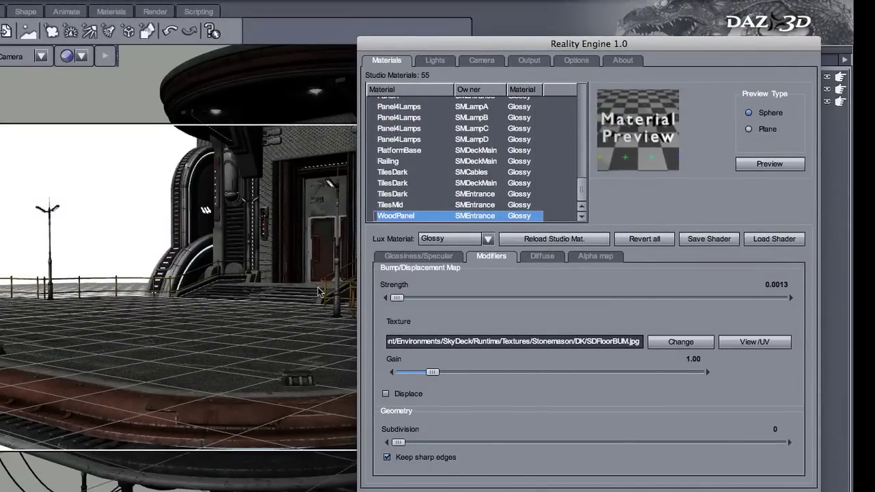
drag(397, 48, 203, 15)
click(259, 255)
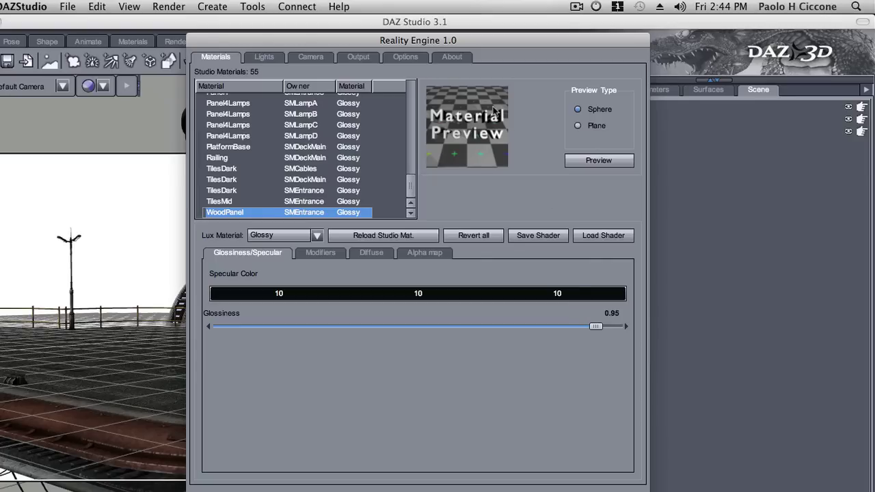
drag(469, 44, 410, 39)
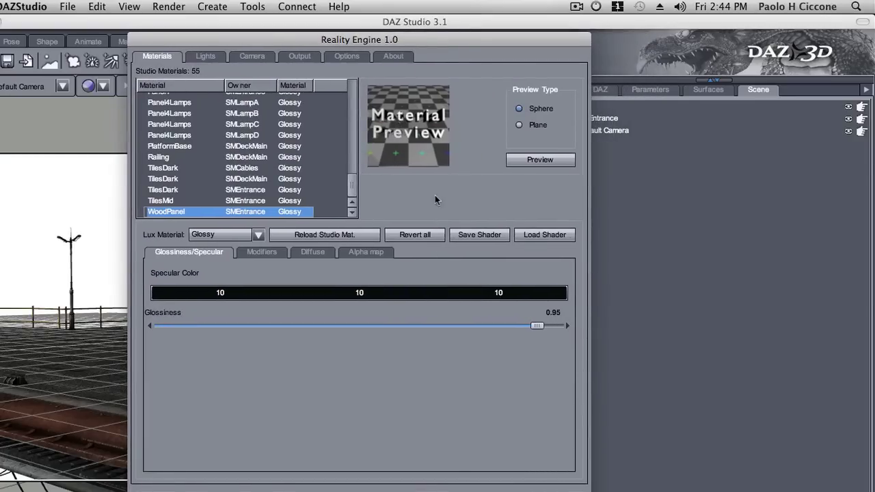
- Preview WoodPanel on a sphere, set its glossiness to 0.89 and refresh the preview
click(548, 162)
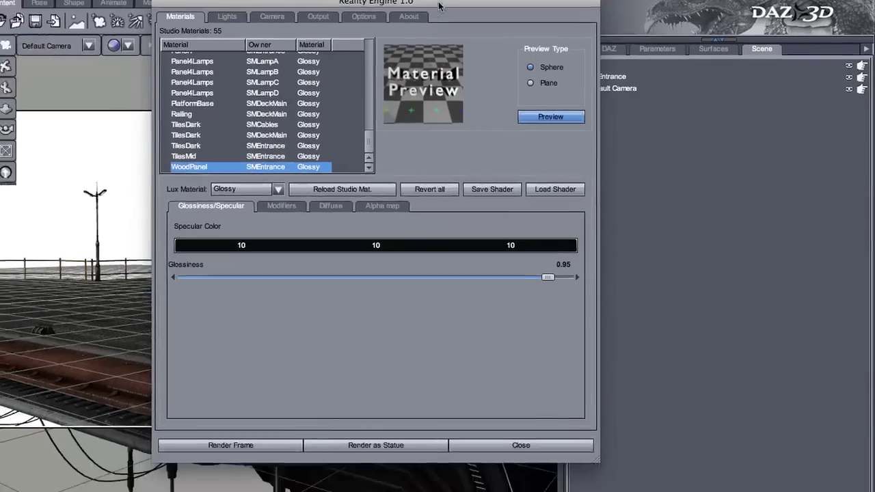
drag(438, 5, 447, 31)
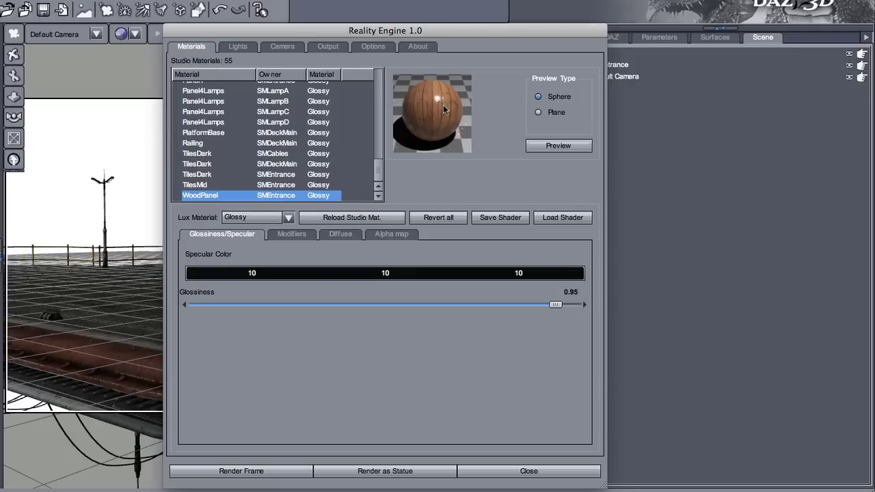
drag(555, 304, 538, 304)
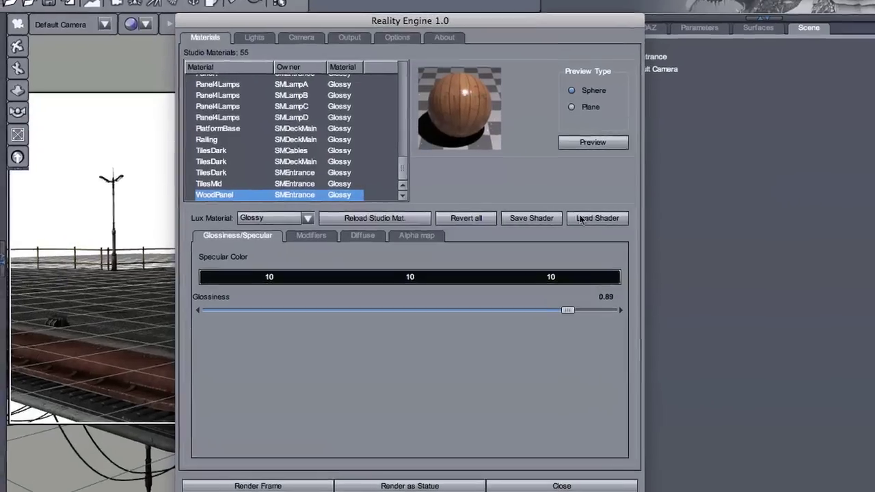
click(555, 147)
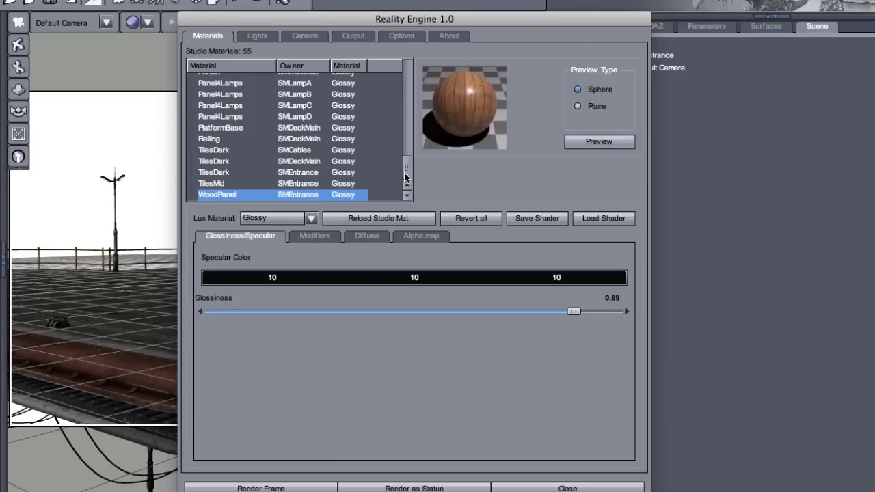
- Sort the studio materials by material type and go back to the start of the list
drag(406, 172, 403, 141)
click(341, 130)
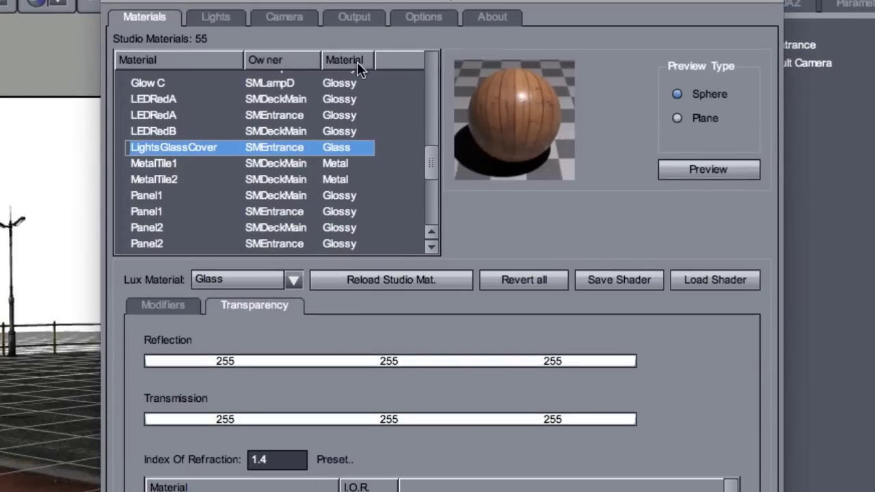
click(365, 61)
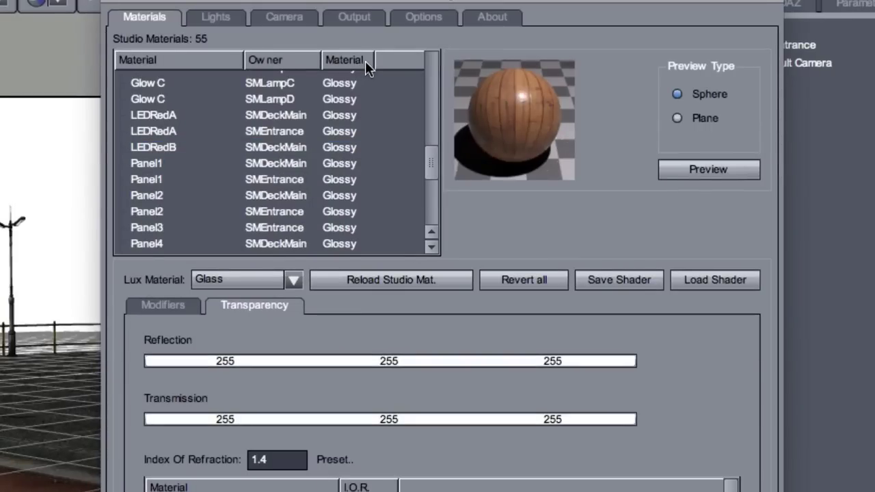
scroll(430, 139, up, 2)
drag(430, 138, 430, 66)
- Check the glass materials, select SMDoorA's DoorsGlass and enable its Architectural option
click(333, 79)
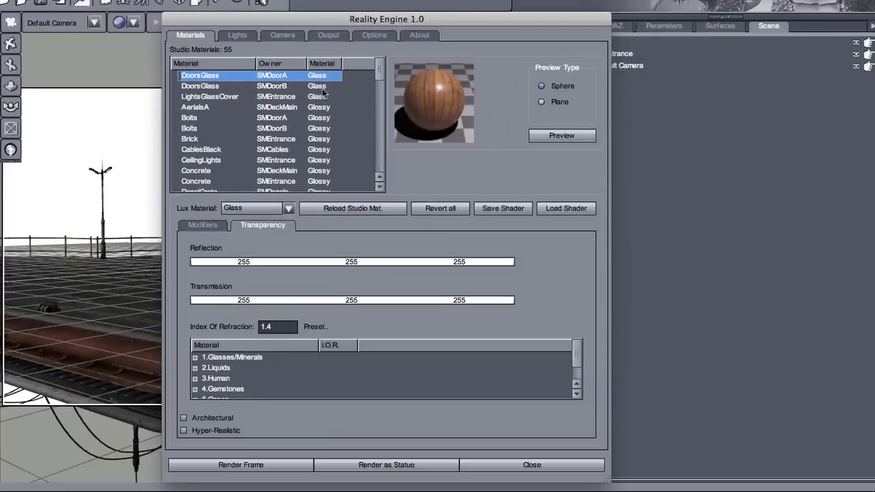
click(322, 87)
click(322, 97)
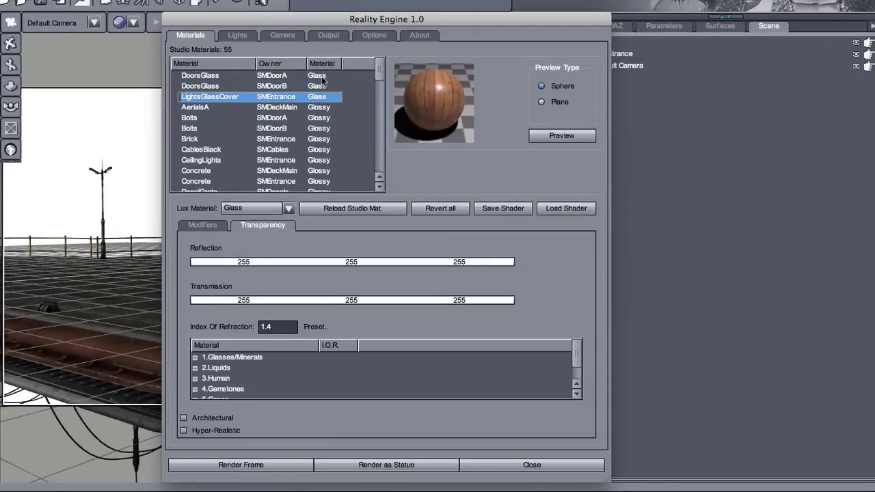
click(321, 77)
drag(313, 23, 576, 26)
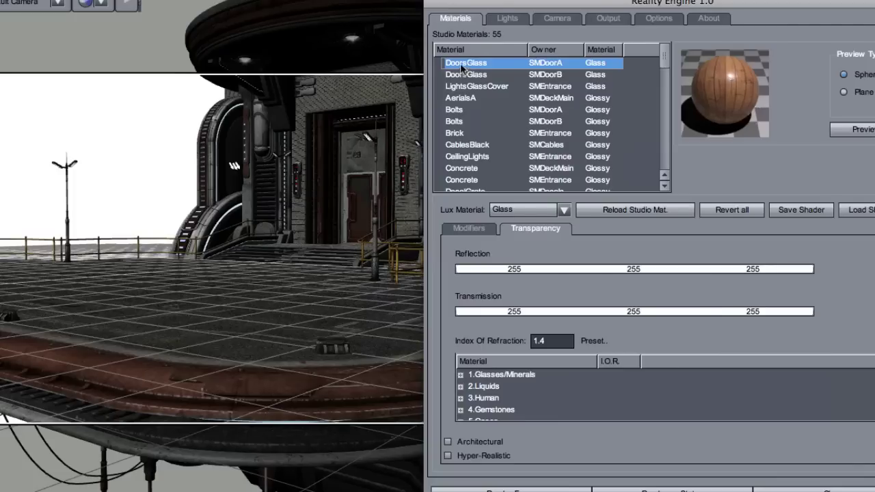
drag(500, 4, 249, 0)
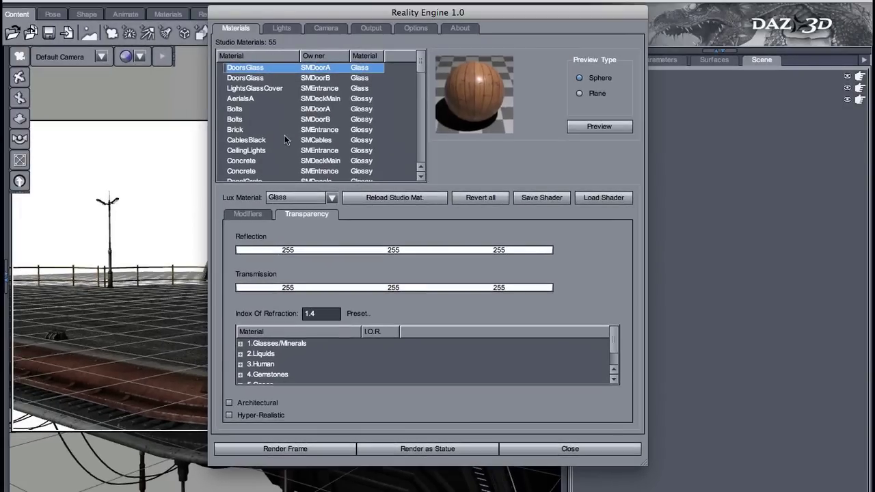
click(230, 402)
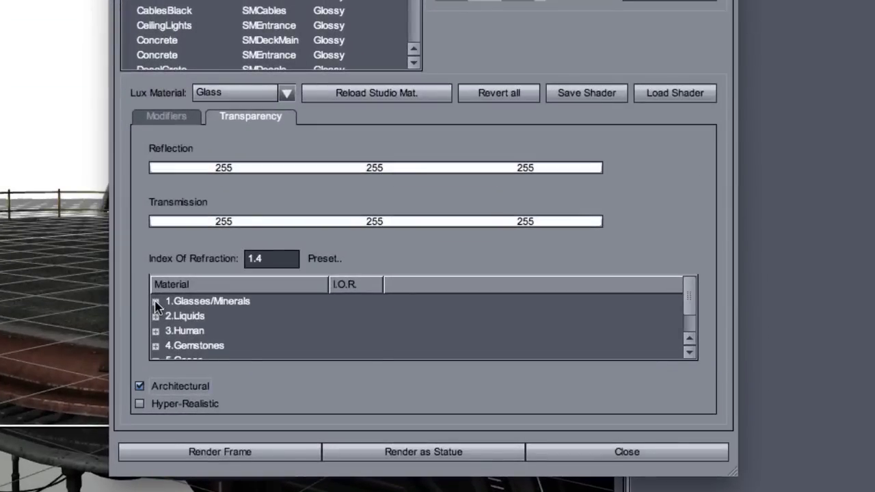
- Look through the Glasses/Minerals presets for the index of refraction of DoorsGlass
click(156, 301)
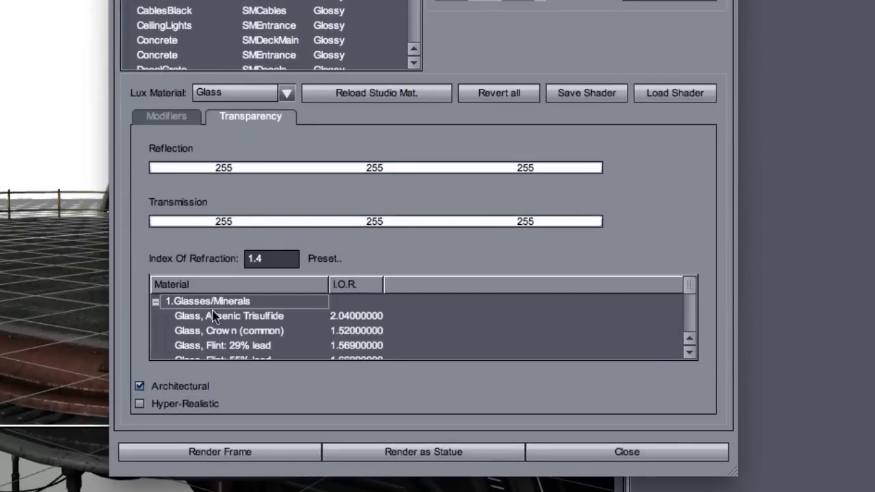
scroll(280, 316, down, 2)
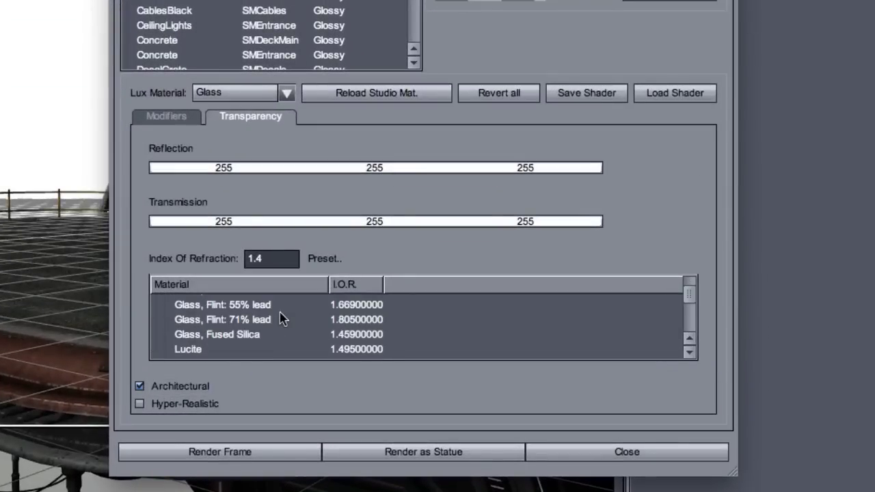
click(689, 353)
click(689, 353)
click(689, 353)
click(689, 353)
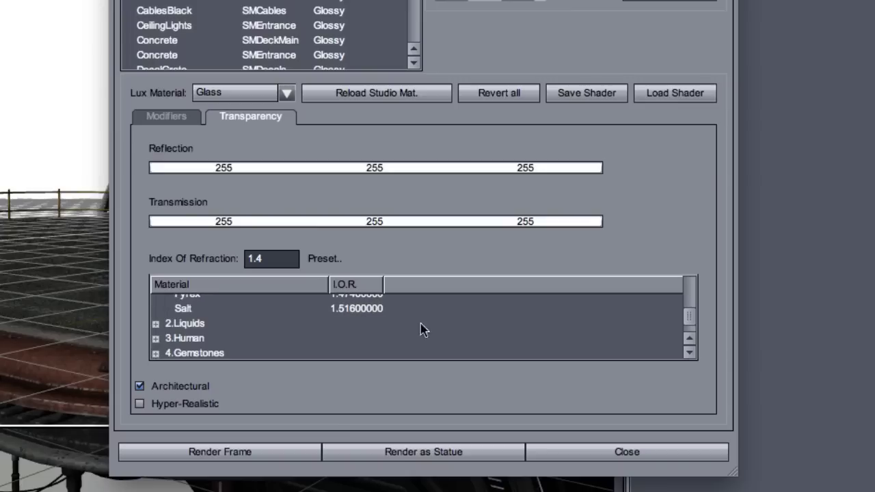
- Expand the Gemstones index of refraction presets and browse them down to Diamond and Emerald
click(156, 354)
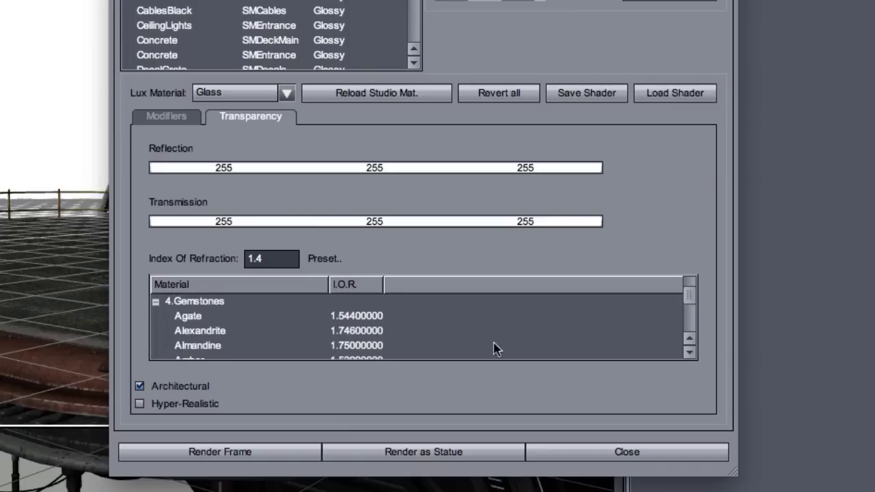
click(689, 352)
click(689, 353)
click(689, 353)
click(689, 353)
click(688, 352)
click(689, 353)
click(689, 353)
click(689, 352)
click(689, 353)
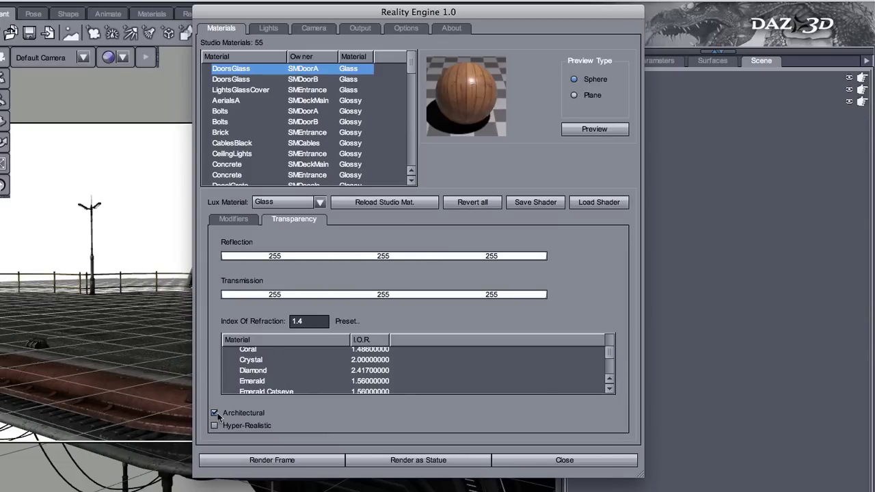
- Enable the Architectural option for SMDoorB's DoorsGlass and for SMEntrance's LightsGlassCover
click(309, 81)
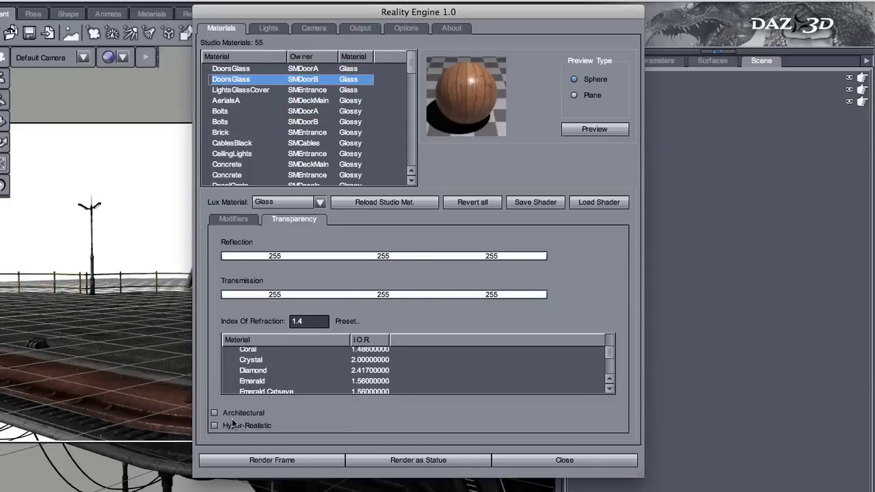
click(232, 414)
click(314, 89)
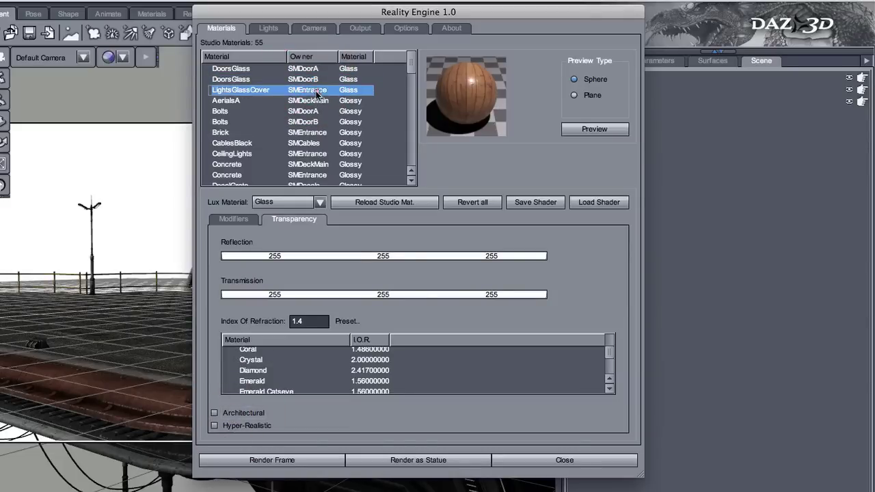
click(232, 413)
- Review the camera and output settings, trying 25% and 50% of frame rendered before restoring 100%
click(308, 31)
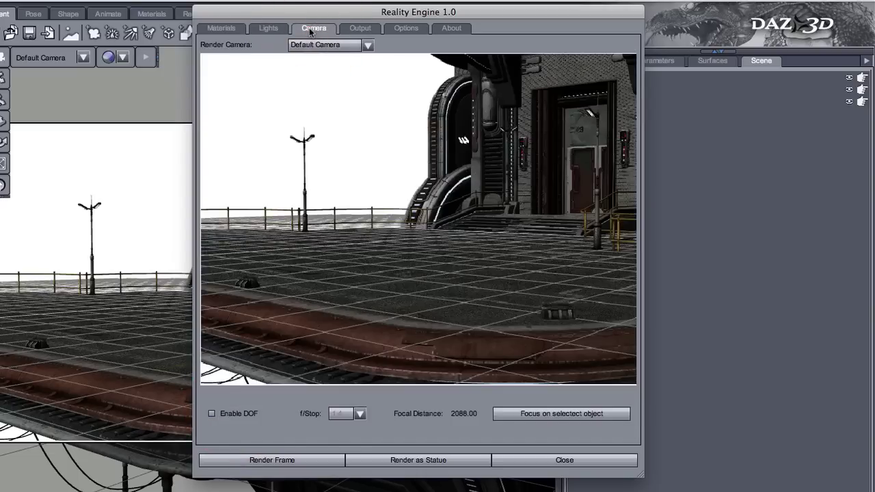
click(361, 30)
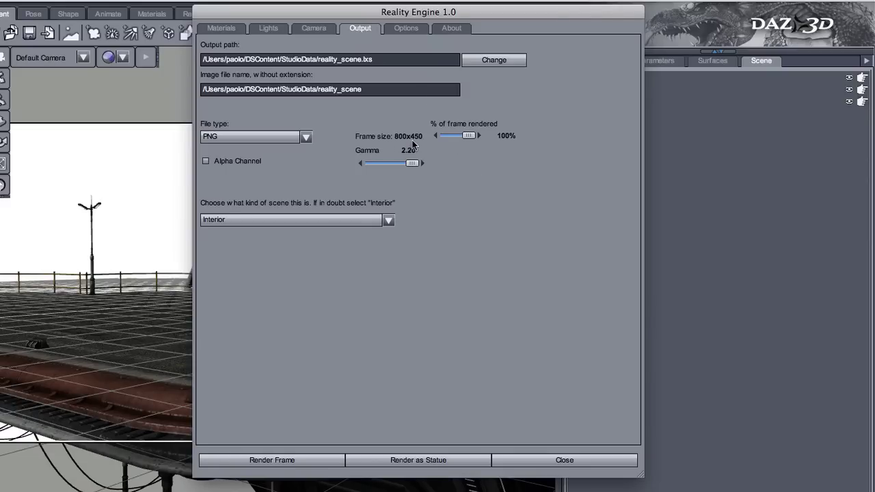
drag(472, 135, 443, 135)
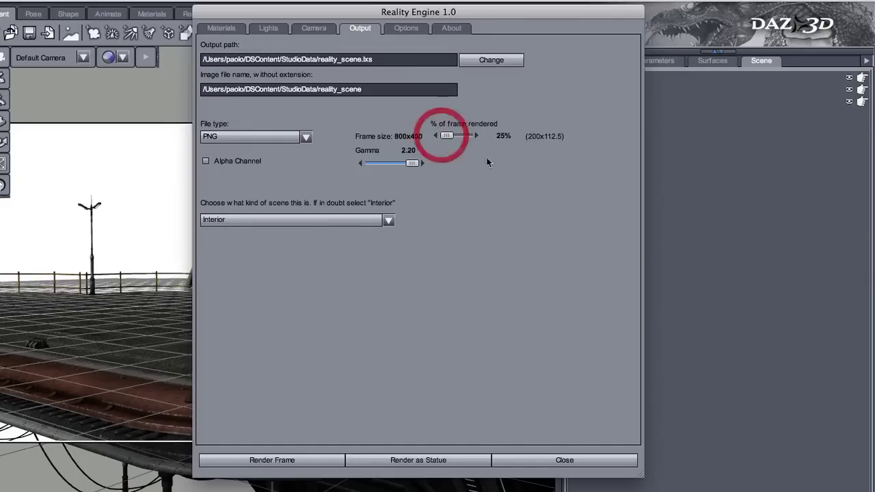
click(477, 136)
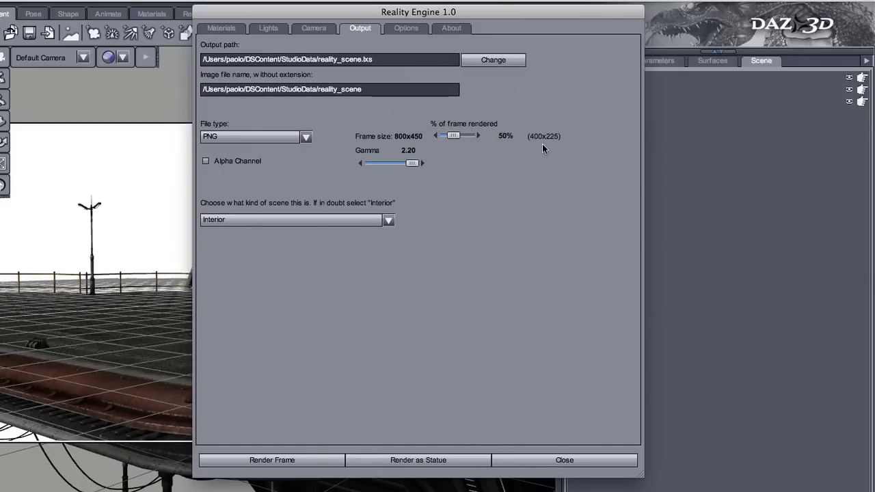
drag(453, 135, 487, 133)
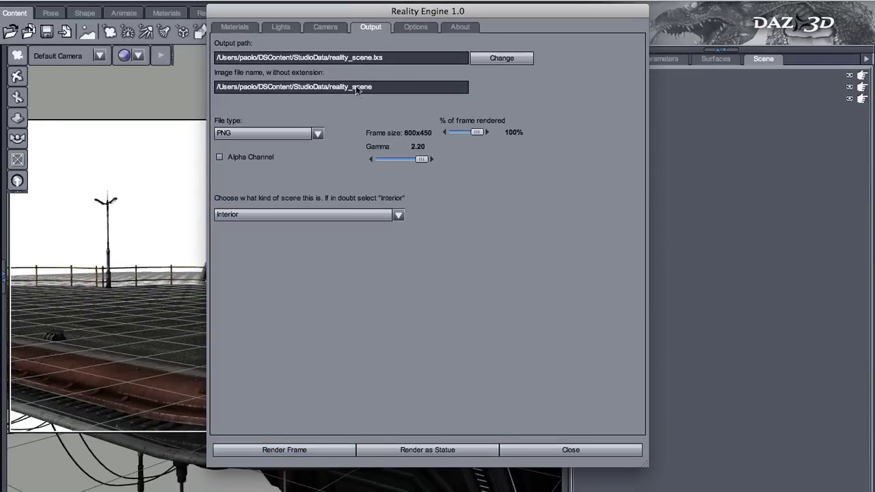
- Render the frame in LuxRender, then return to DAZ Studio and close Reality Engine
drag(345, 11, 211, 50)
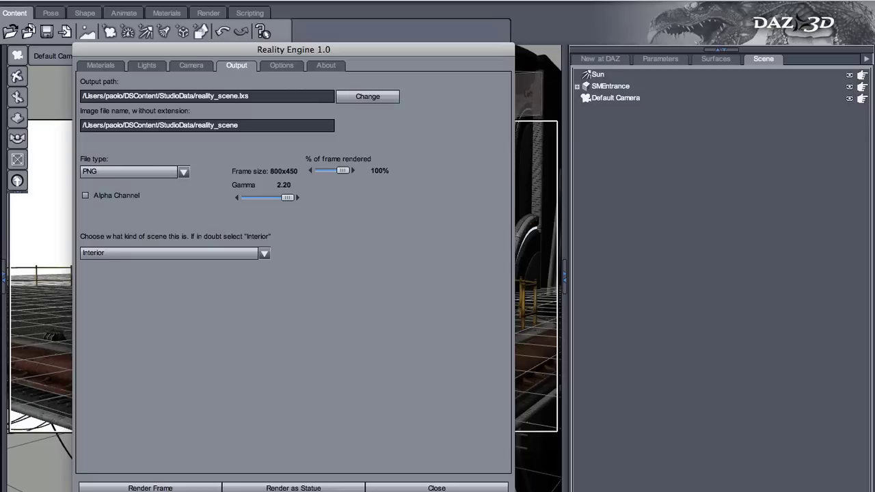
click(172, 487)
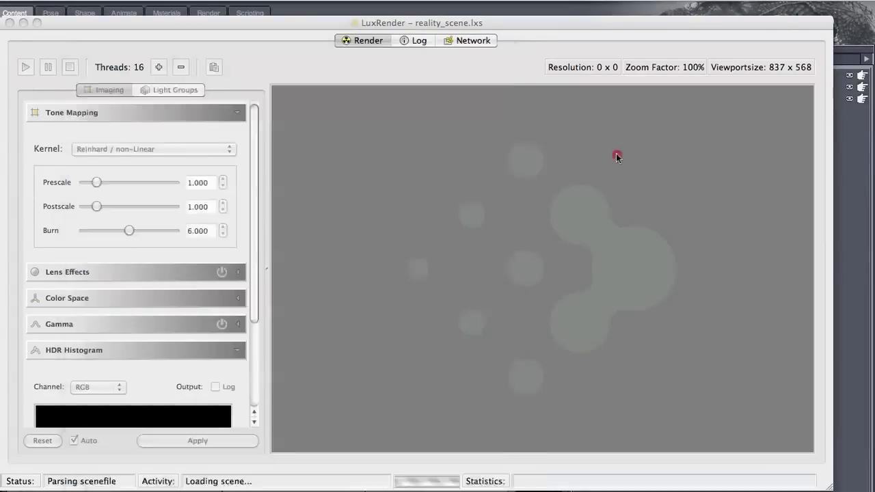
click(615, 153)
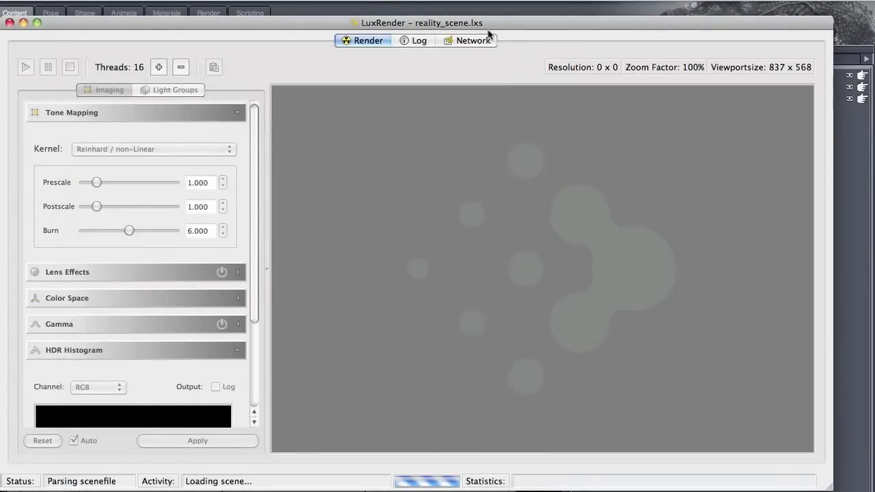
drag(494, 25, 499, 18)
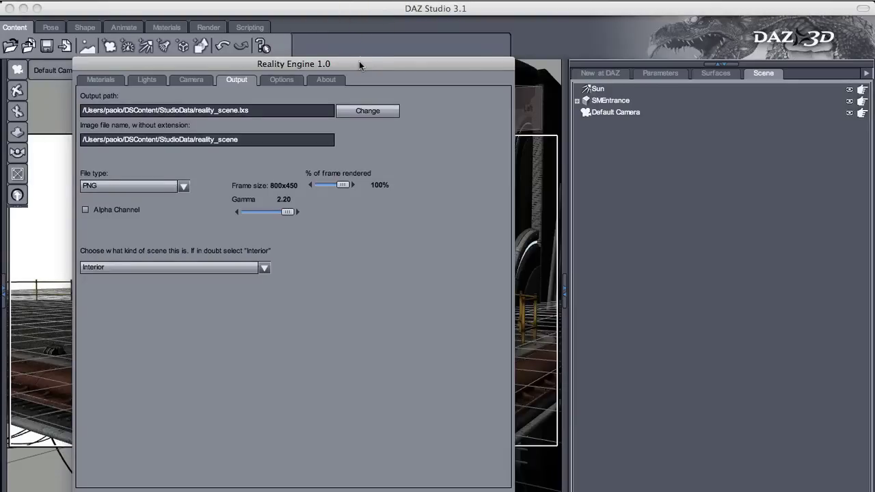
drag(360, 64, 500, 37)
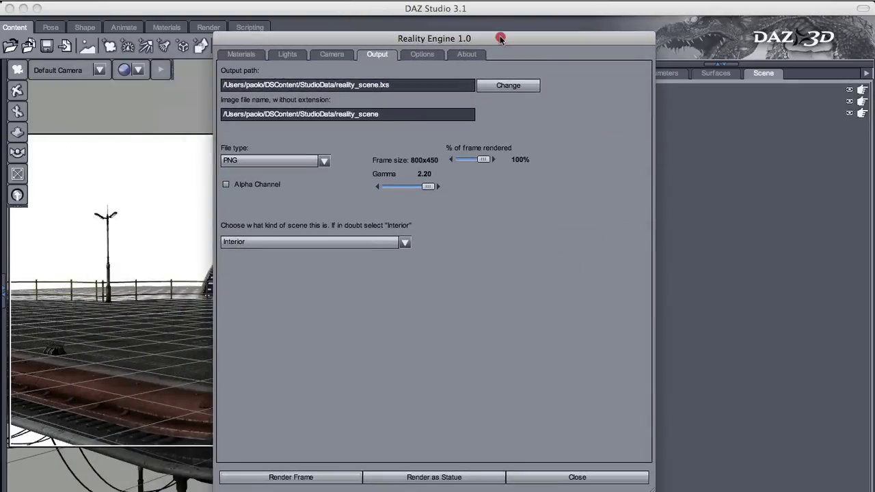
click(573, 479)
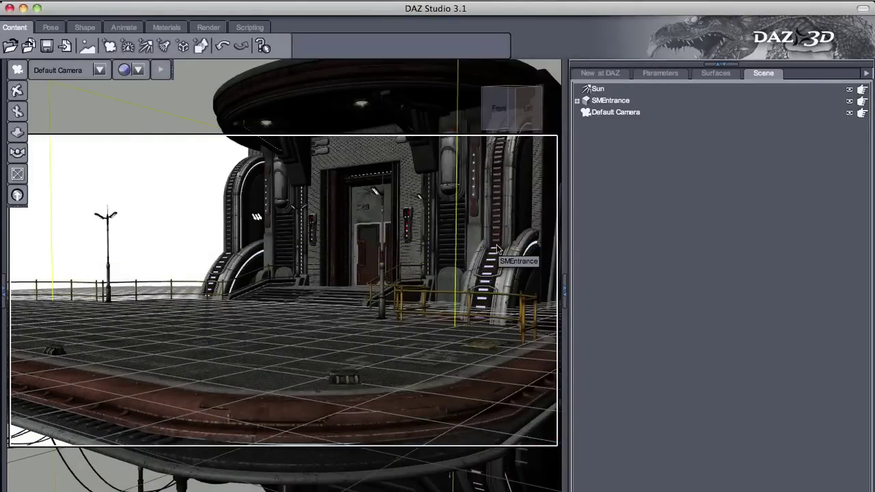
- Select the Sun light and show the whole entrance at an angle in the Perspective View
click(598, 90)
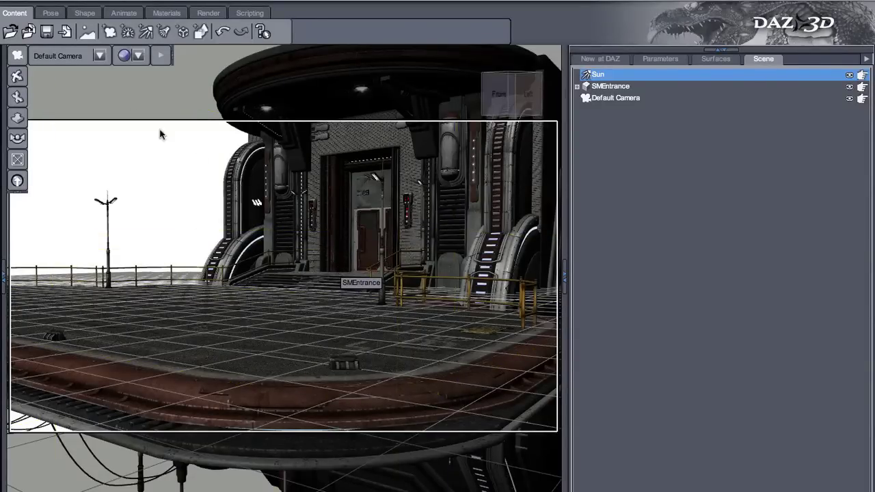
click(53, 58)
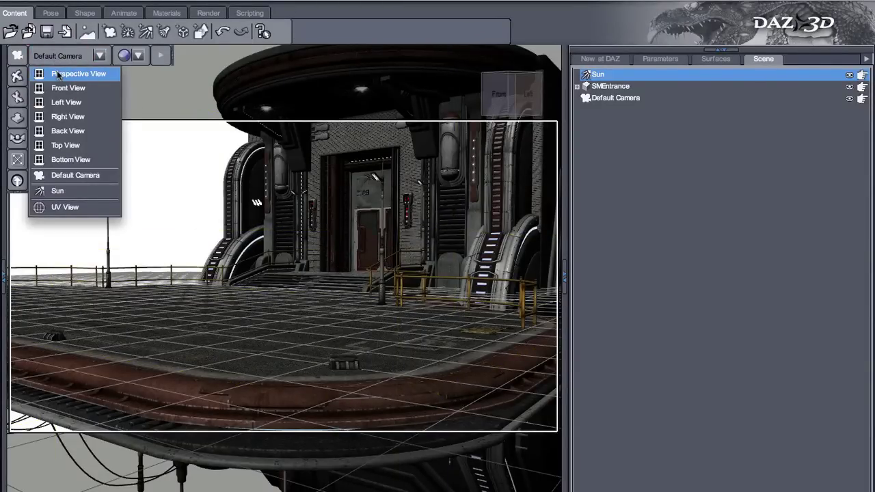
click(57, 74)
scroll(253, 303, down, 5)
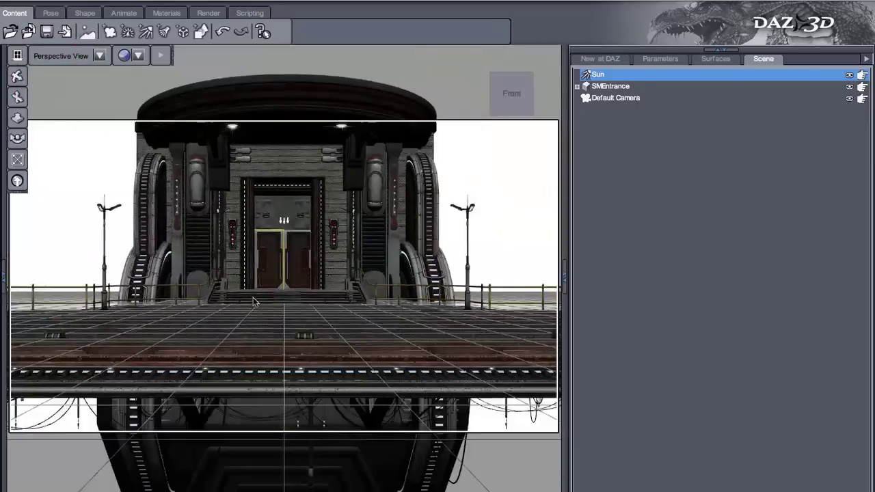
alt+drag(255, 303, 176, 371)
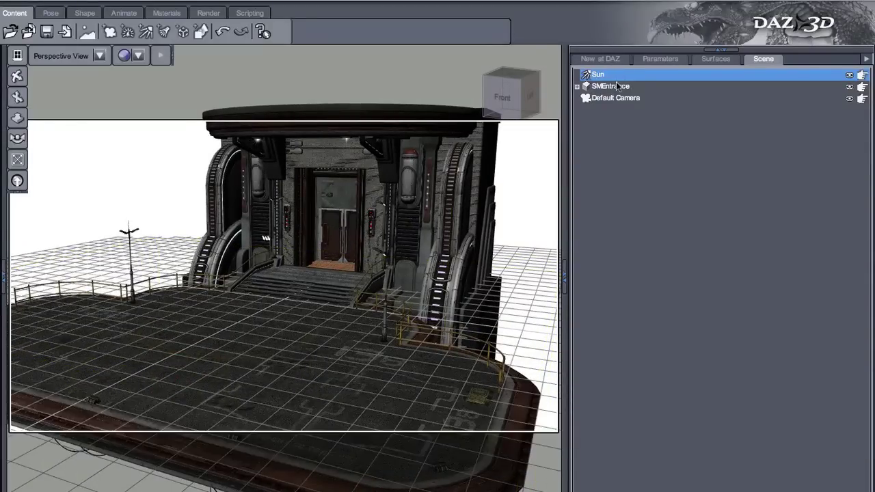
- Set the Sun's translation to X 1309, Y 394 and Z -642
click(656, 58)
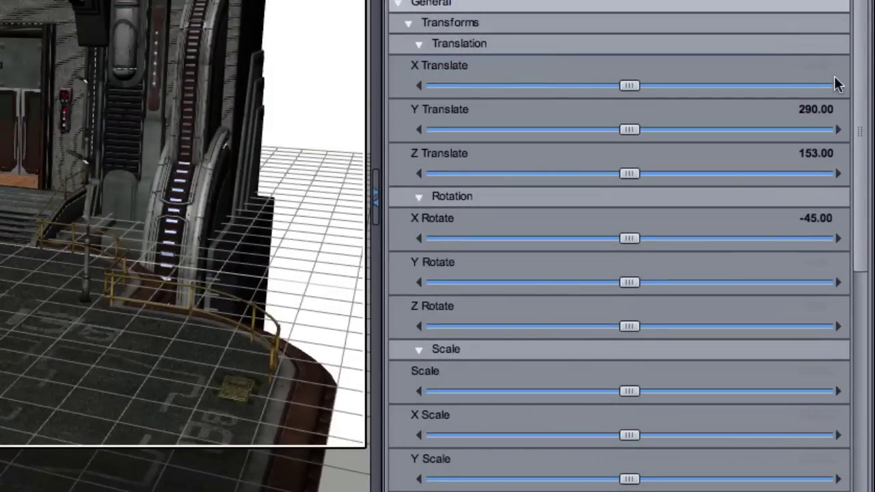
click(821, 71)
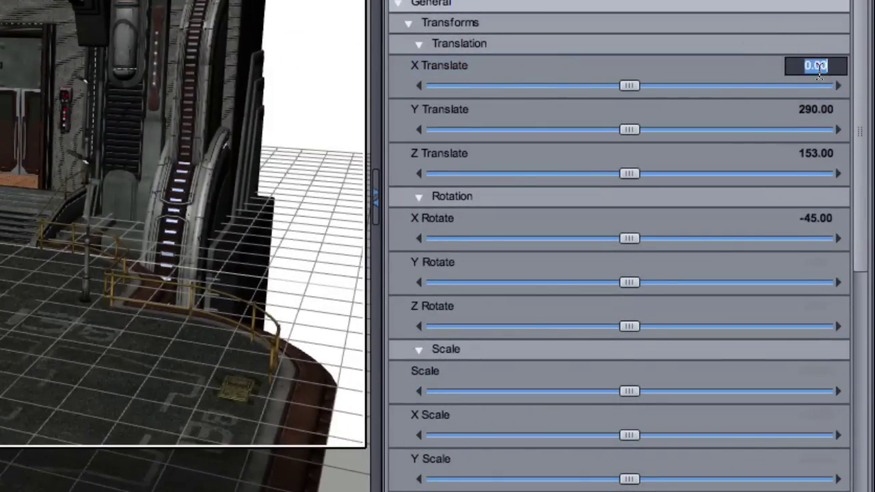
text(13)
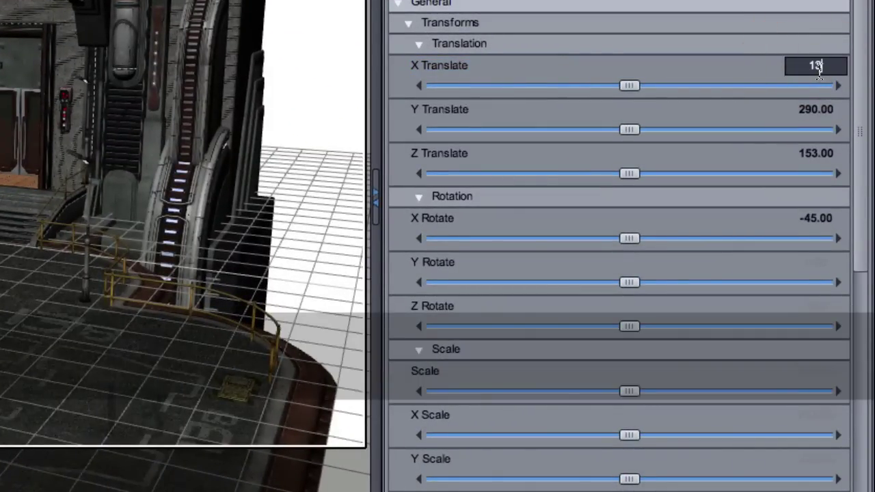
text(09)
key(Return)
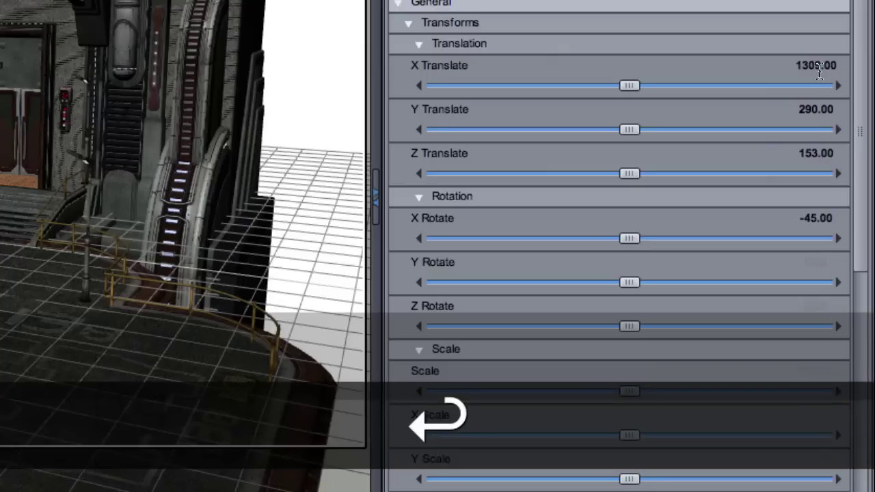
click(822, 111)
text(394)
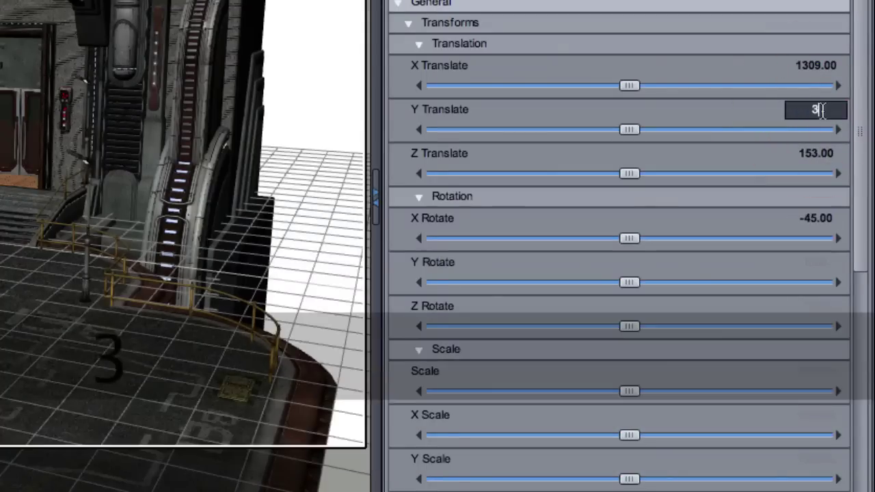
click(809, 157)
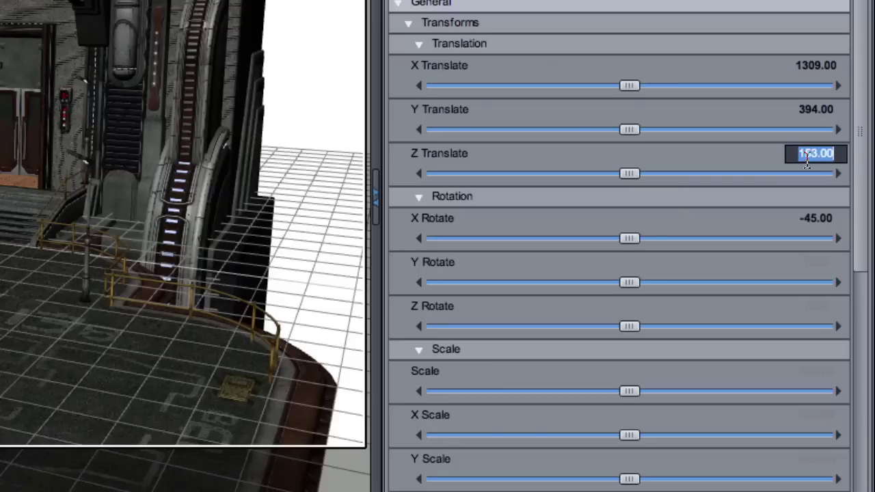
text(-642)
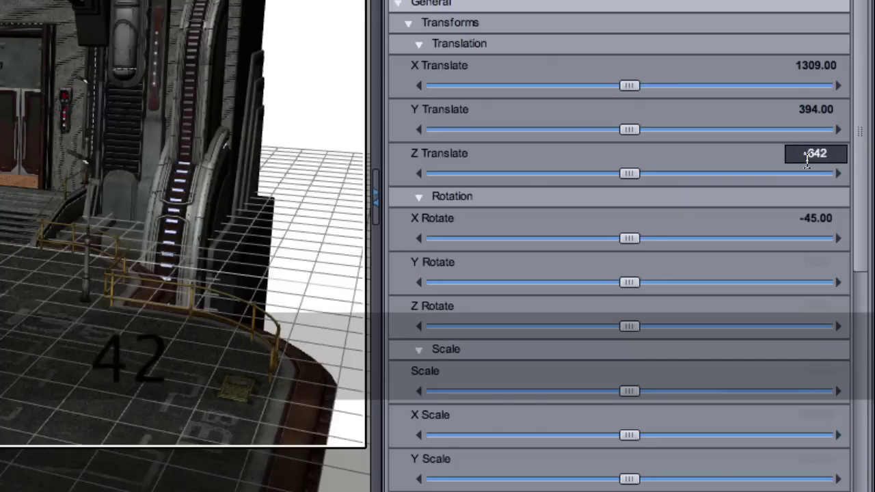
key(Return)
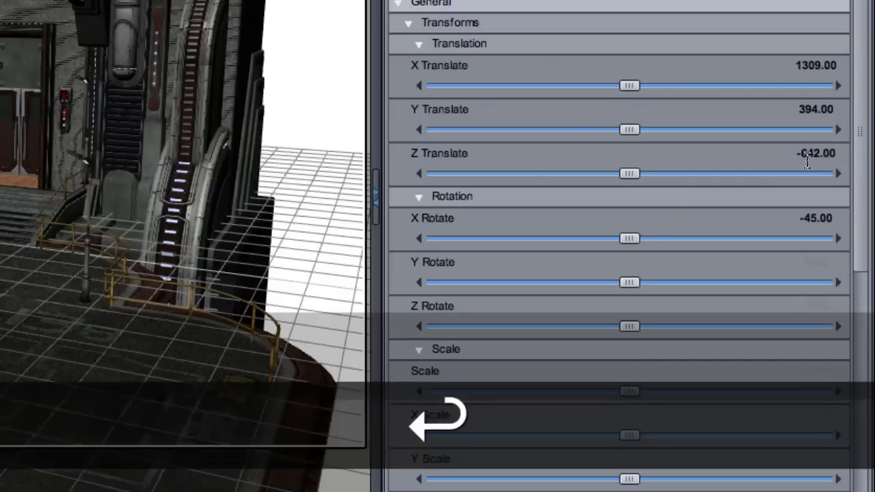
- Set the Sun's rotation to X 164, Y 57 and Z 176
click(806, 222)
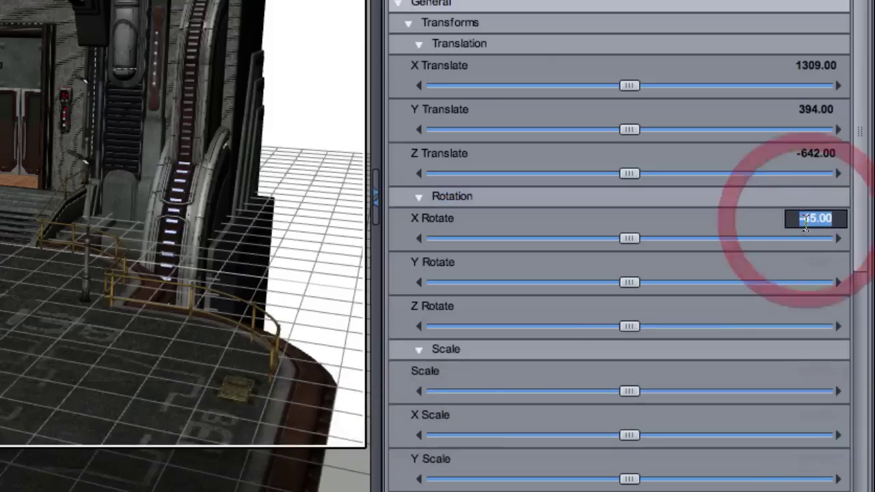
text(164)
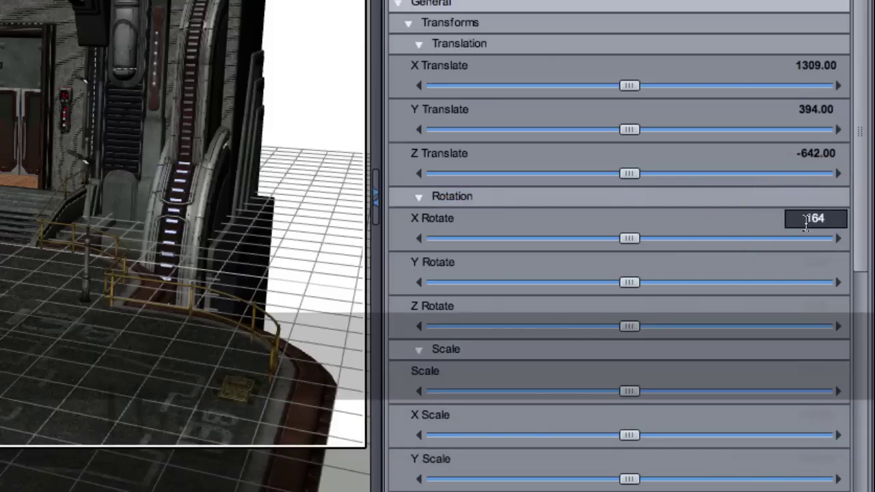
click(811, 265)
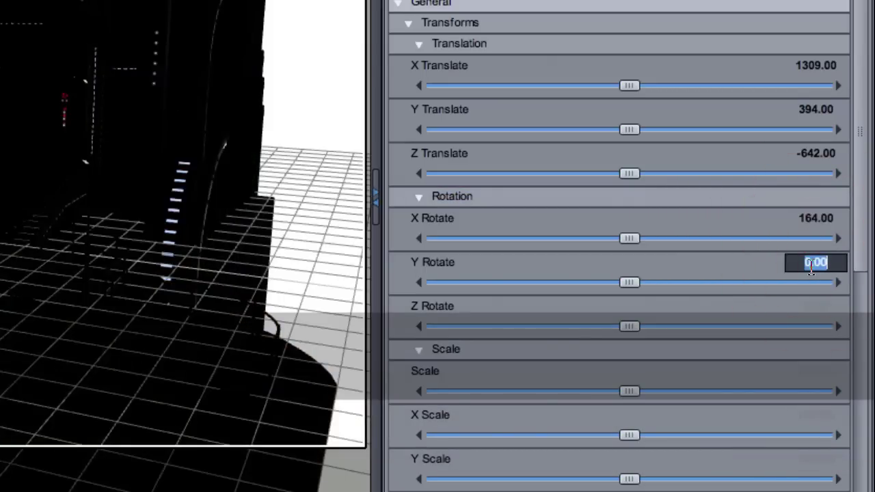
text(67)
key(Return)
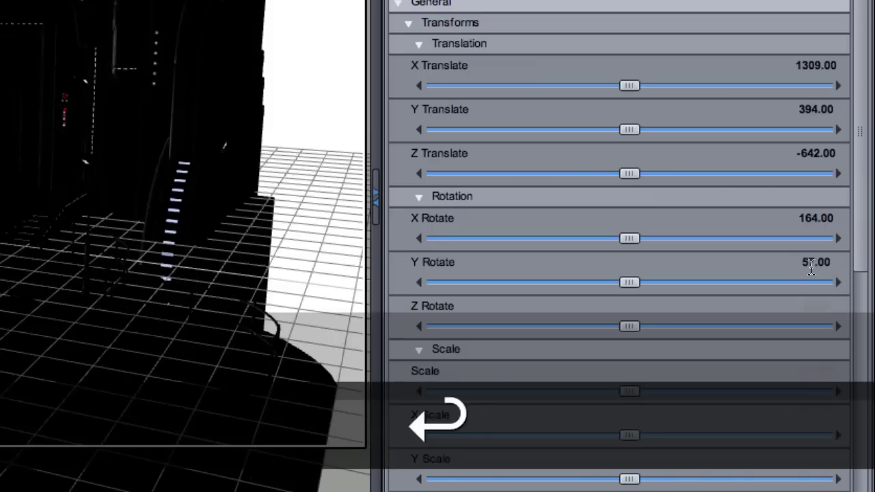
click(812, 307)
text(176)
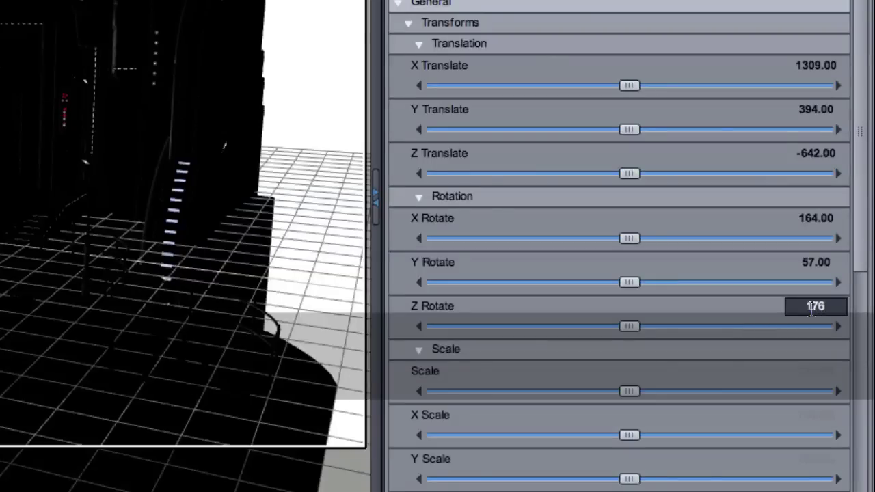
key(Return)
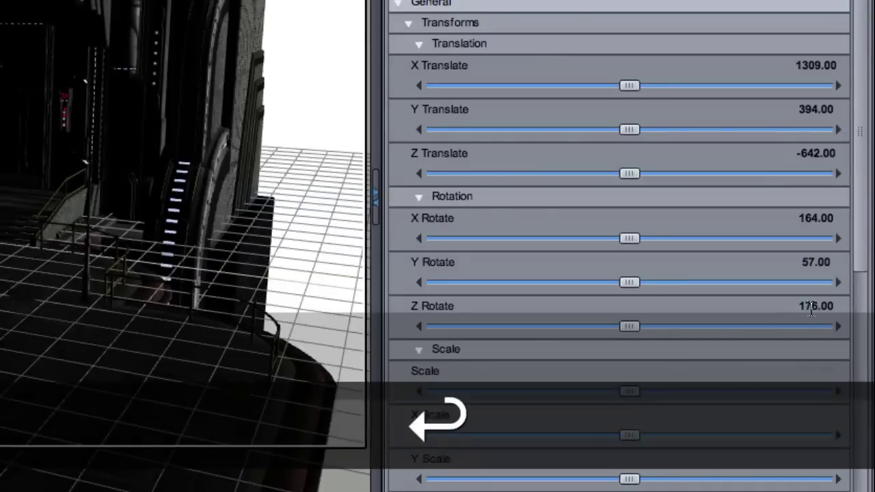
- Reselect the Sun in the scene list and examine its placement around the building from several angles
key(alt+shift)
alt+shift+drag(309, 198, 89, 203)
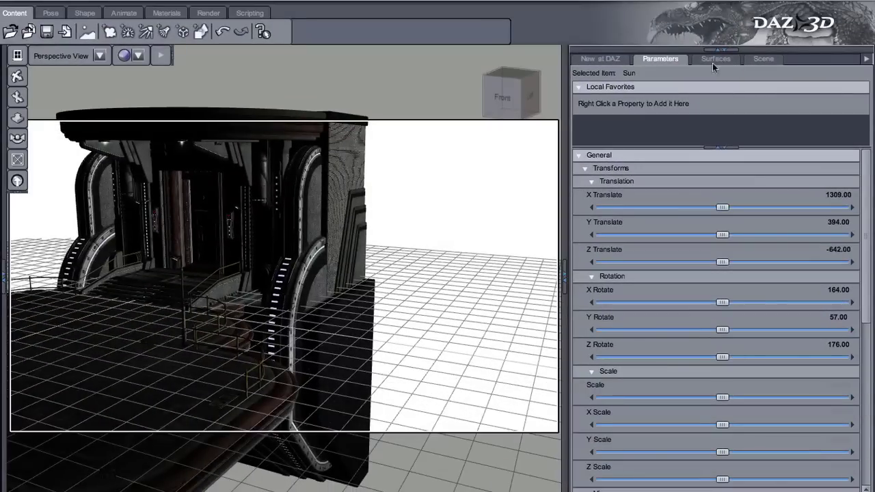
click(763, 59)
click(593, 86)
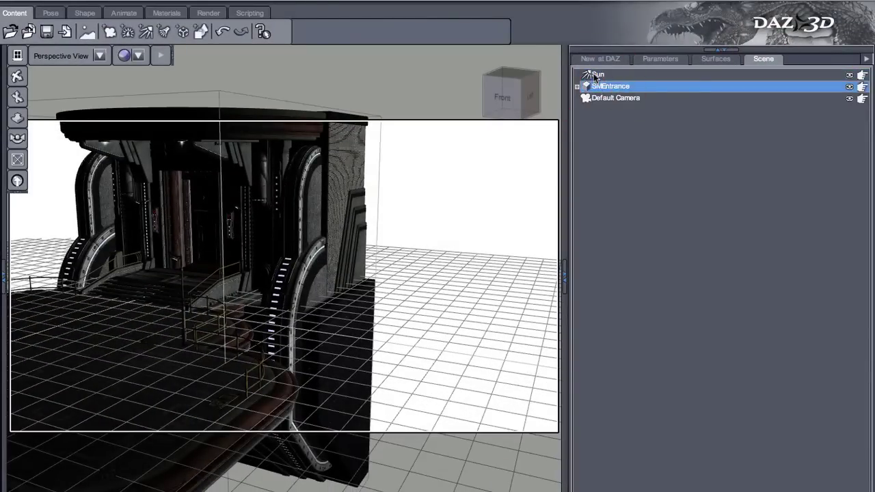
click(593, 74)
scroll(423, 211, down, 10)
alt+drag(422, 209, 137, 217)
alt+click(472, 230)
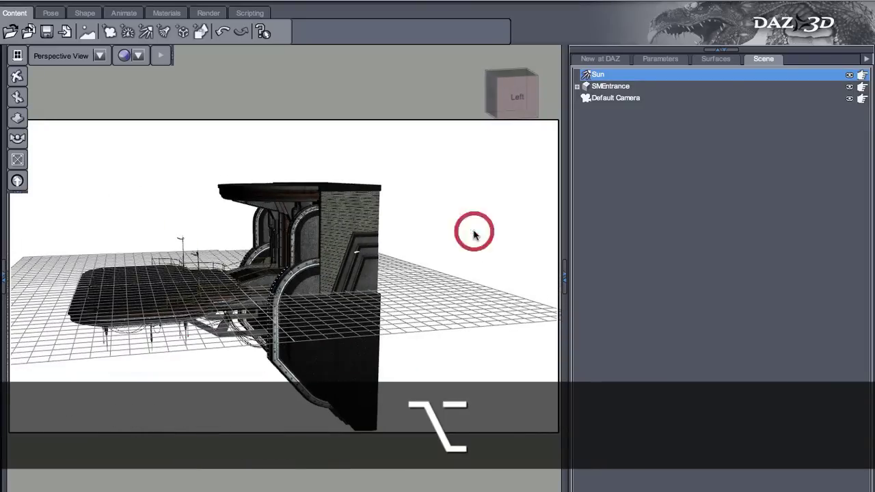
click(355, 253)
alt+drag(355, 253, 696, 376)
alt+click(512, 307)
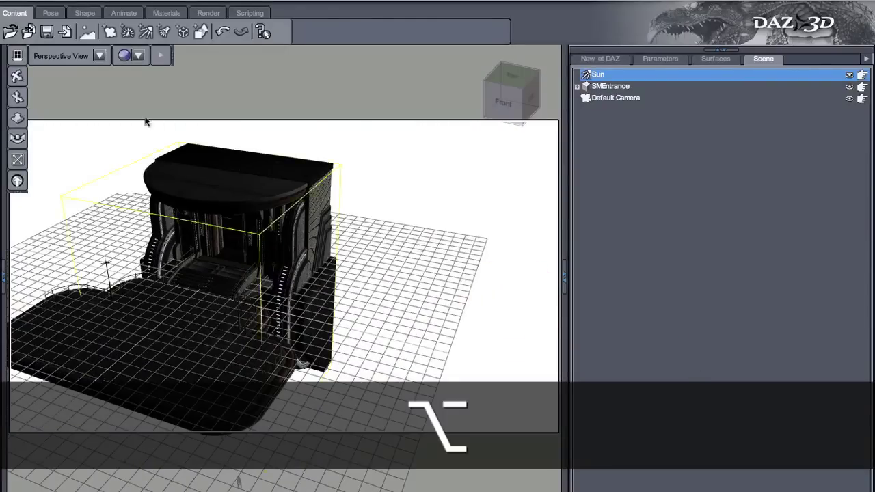
- Change the viewport's background color to a medium grey
click(158, 56)
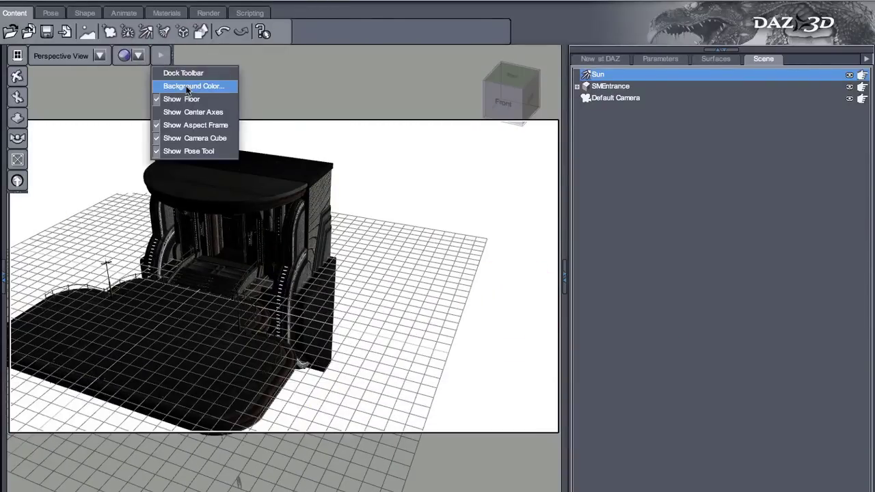
click(183, 85)
drag(200, 217, 199, 281)
click(179, 382)
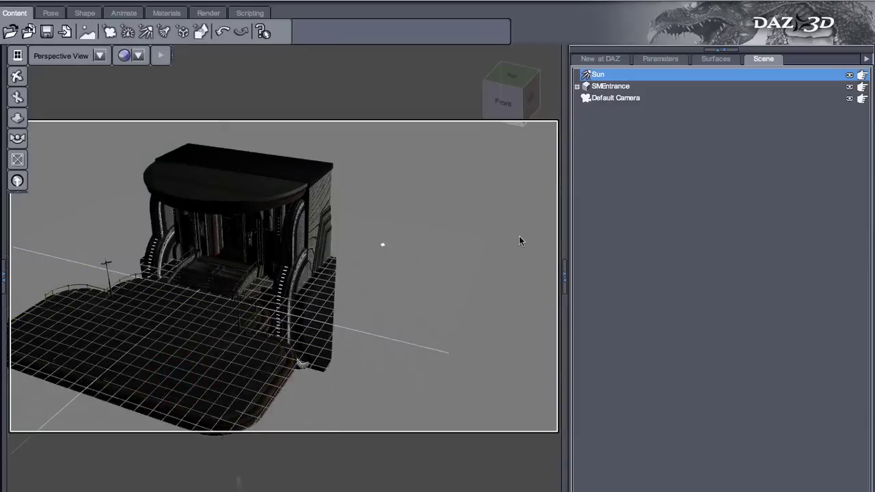
- Frame the entrance door head-on and create a spotlight that applies the active Perspective View transforms
alt+drag(381, 242, 479, 276)
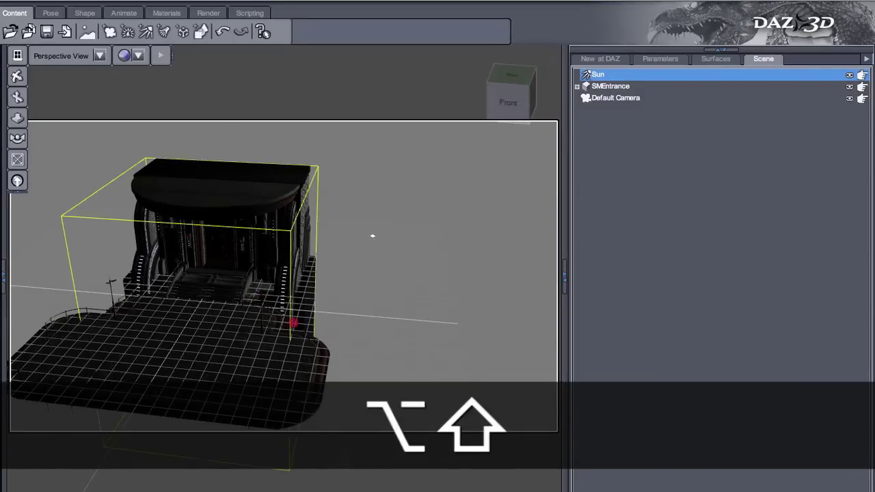
mouse_move(334, 350)
alt+shift+mouse_down()
mouse_move(284, 358)
mouse_move(417, 288)
mouse_move(404, 320)
alt+shift+mouse_up()
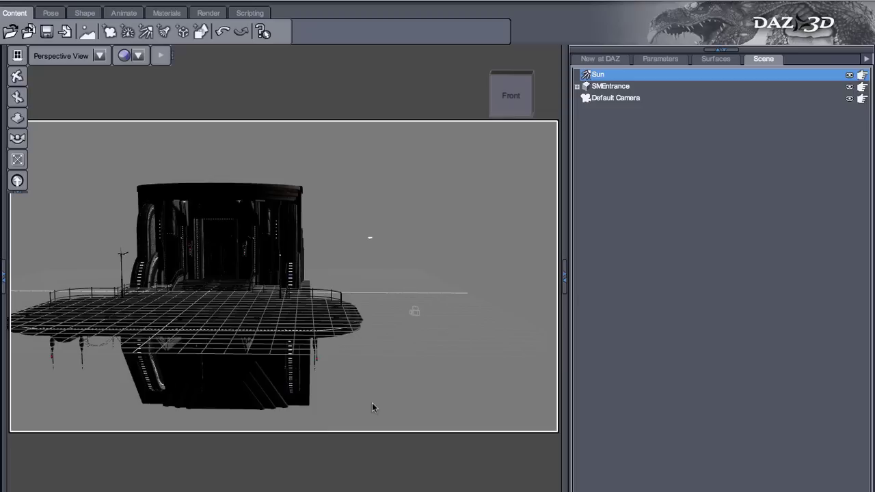
scroll(200, 239, up, 10)
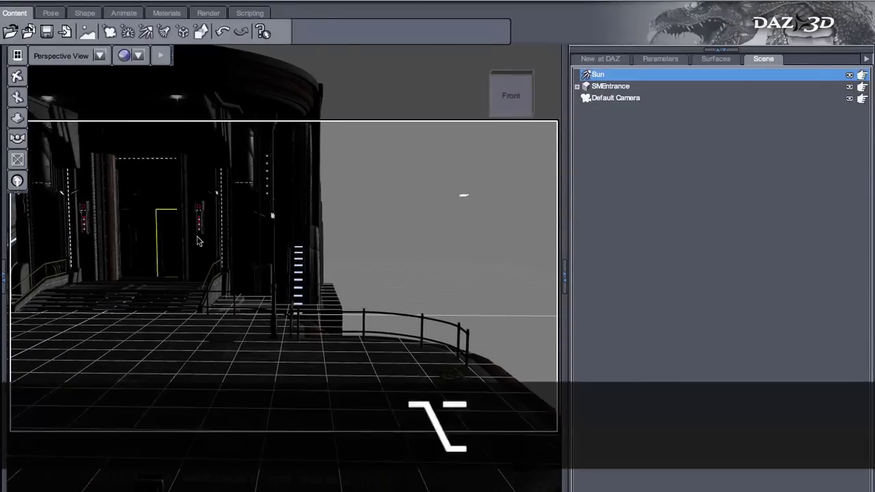
alt+shift+drag(199, 238, 212, 241)
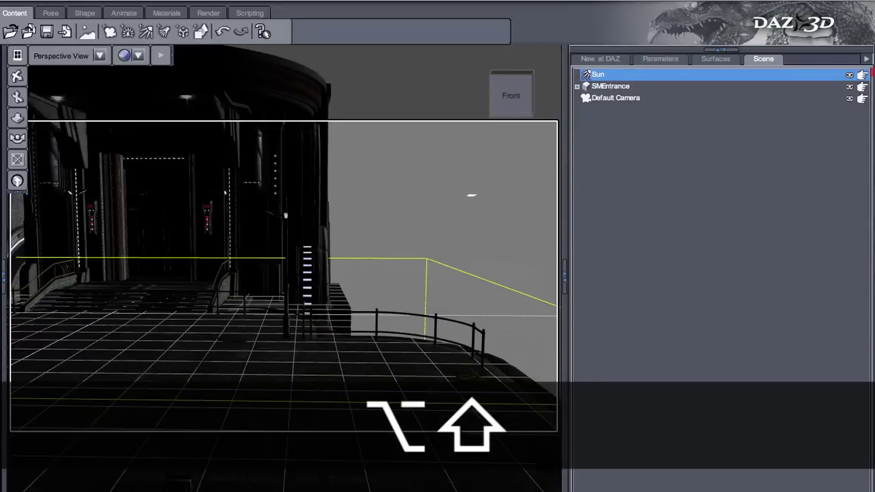
alt+shift+drag(177, 316, 143, 312)
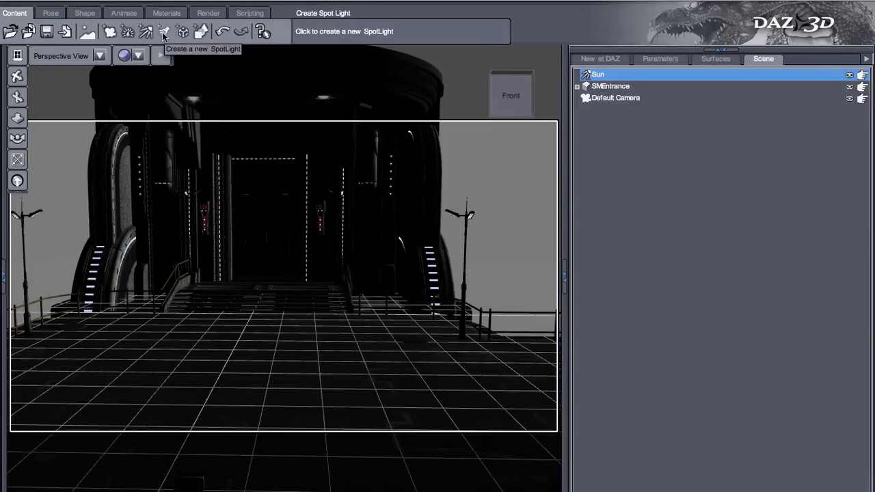
click(164, 32)
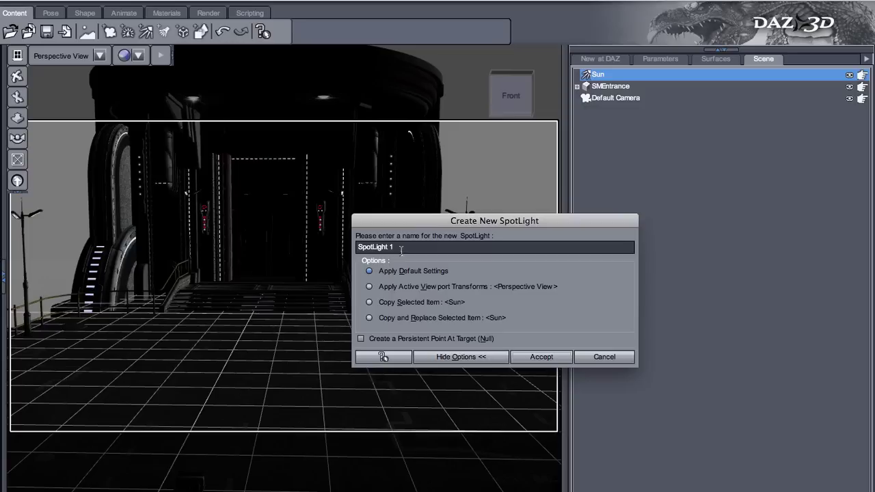
click(369, 287)
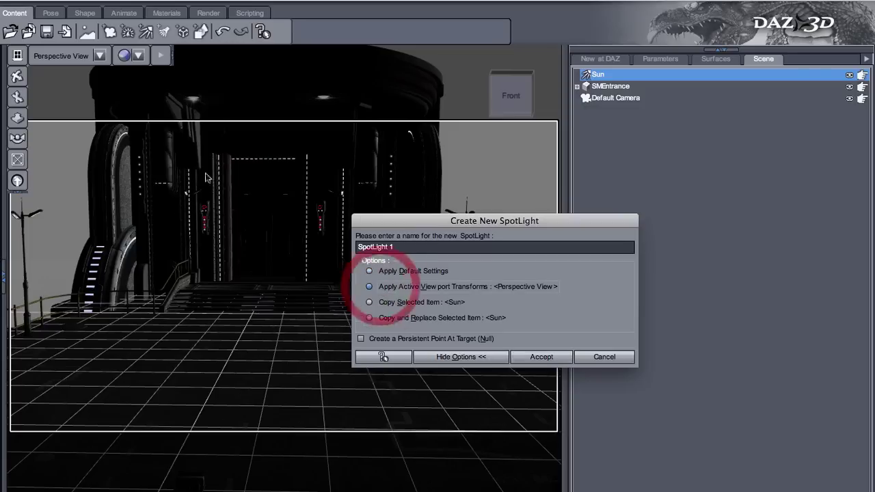
click(540, 357)
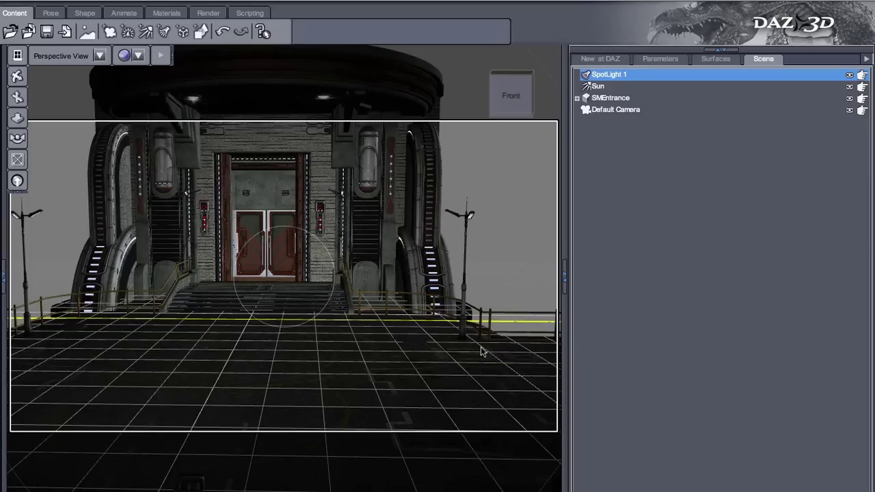
- Rename the new spotlight as House Lights 1
click(614, 76)
text(Ho)
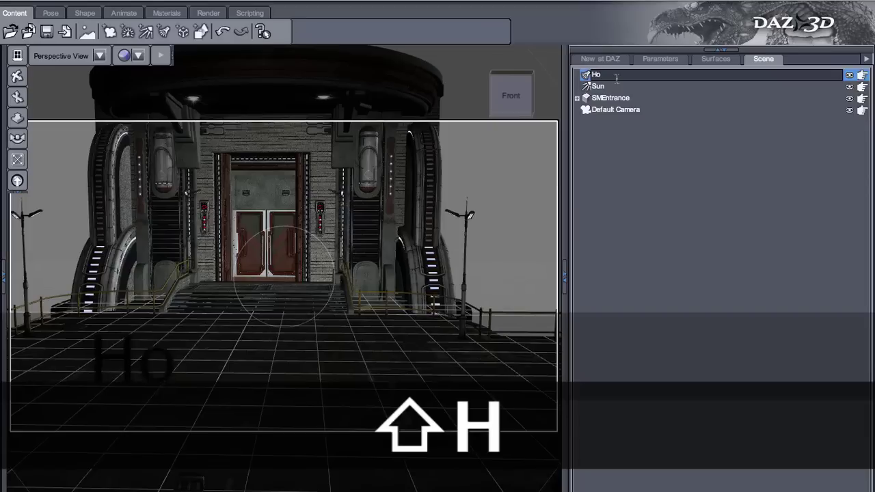
text(use Lights 1)
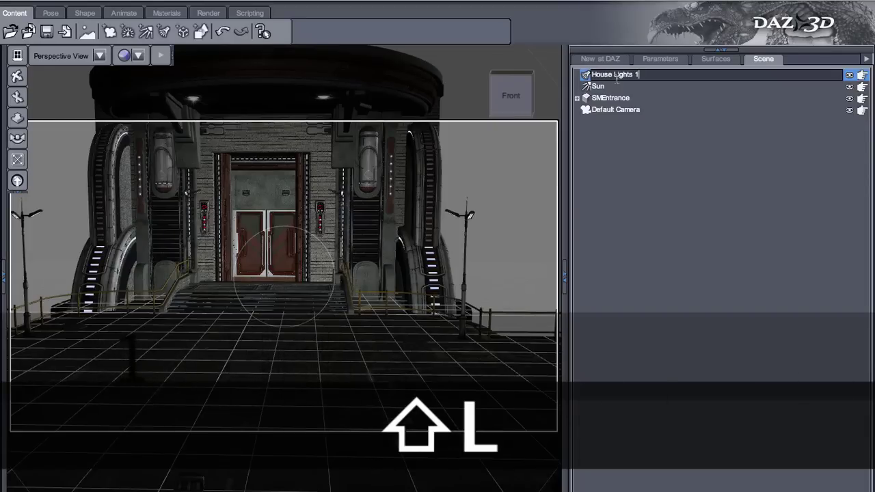
key(Return)
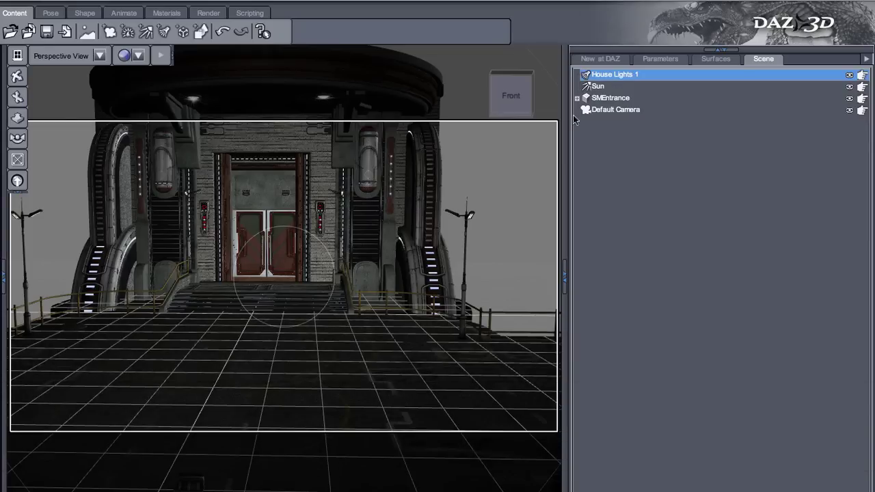
- Switch the viewport to the Default Camera and open the scene in Reality Engine for rendering
mouse_move(412, 365)
alt+mouse_down()
mouse_move(276, 393)
mouse_move(273, 383)
alt+mouse_up()
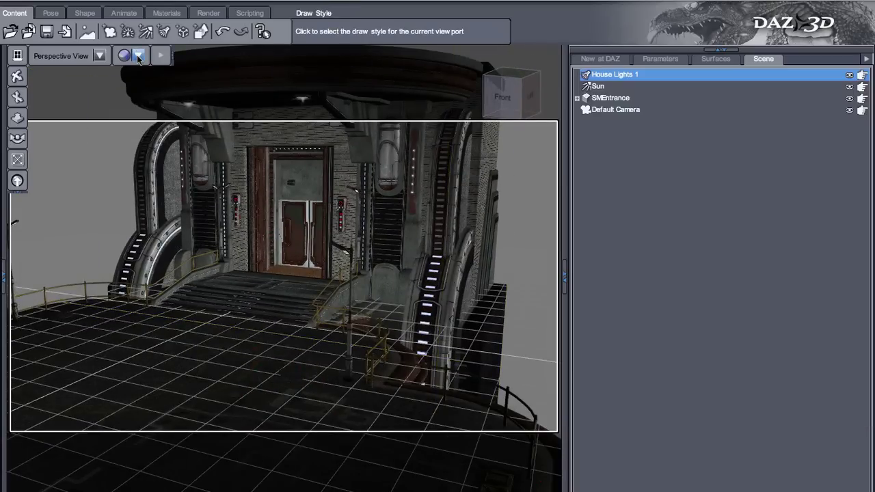
click(99, 55)
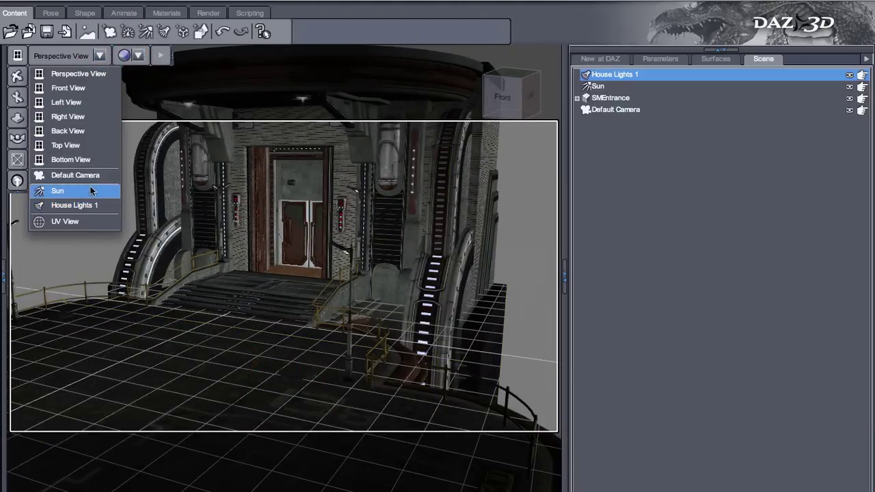
click(75, 175)
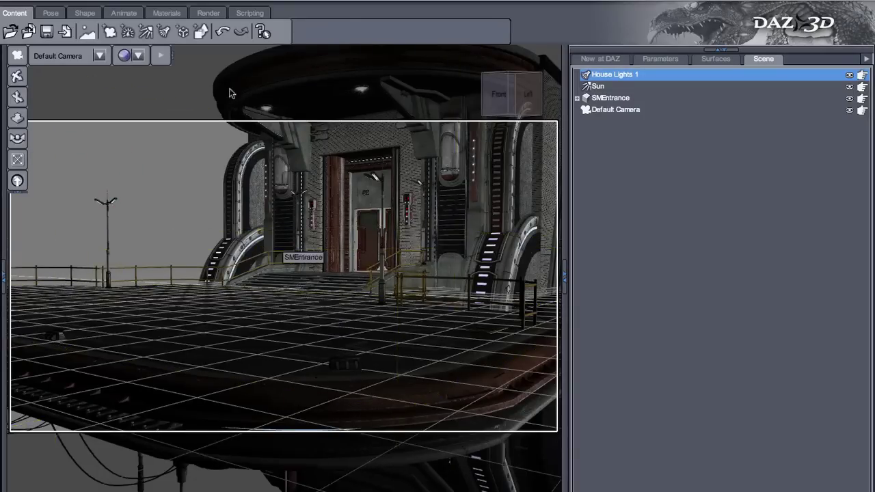
click(205, 0)
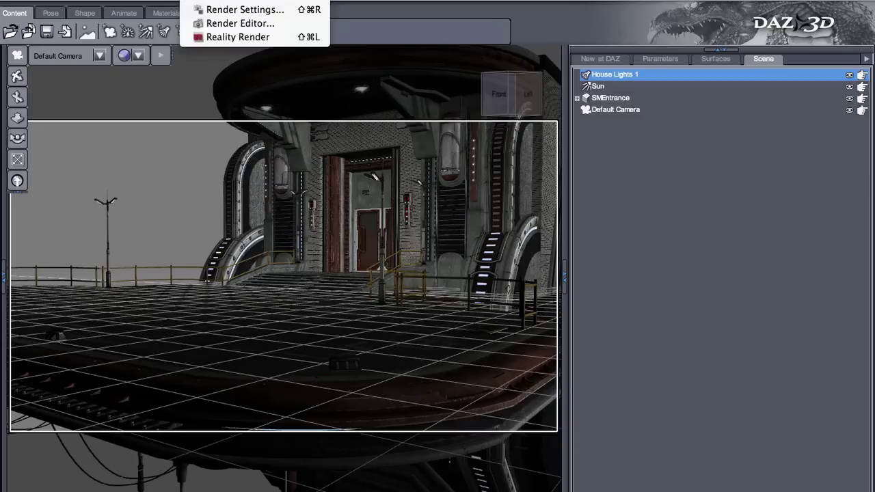
click(222, 37)
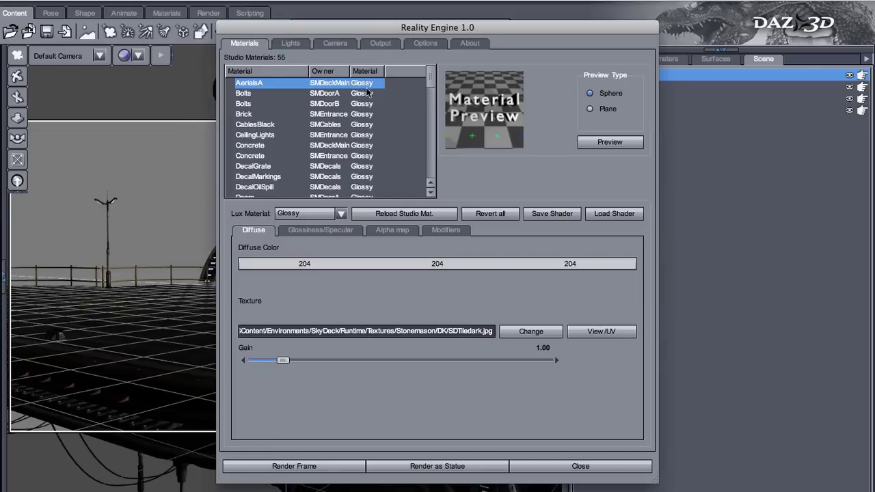
- Sort the materials by material type and review the LightsGlassCover glass settings and the list of scene lights
scroll(369, 89, up, 3)
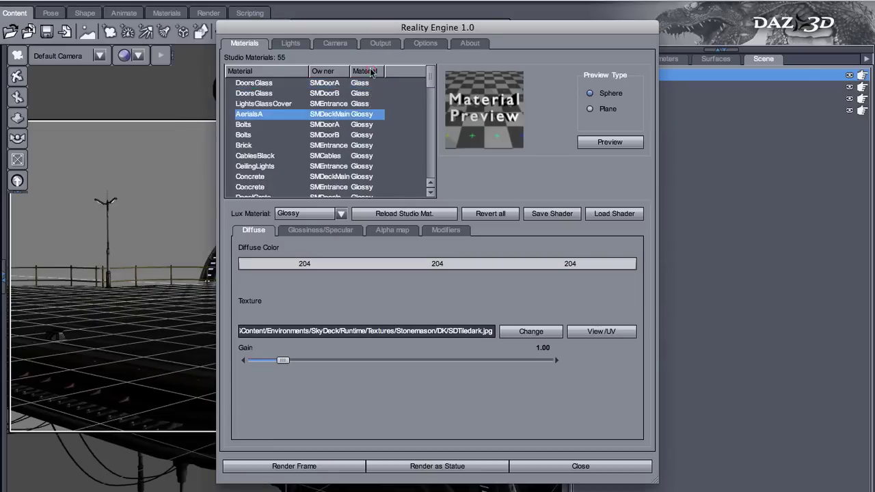
click(369, 104)
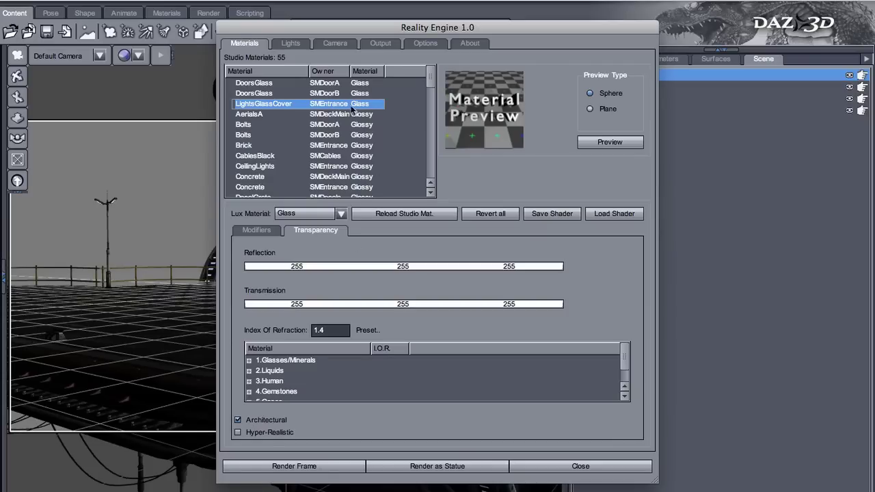
drag(322, 19, 269, 13)
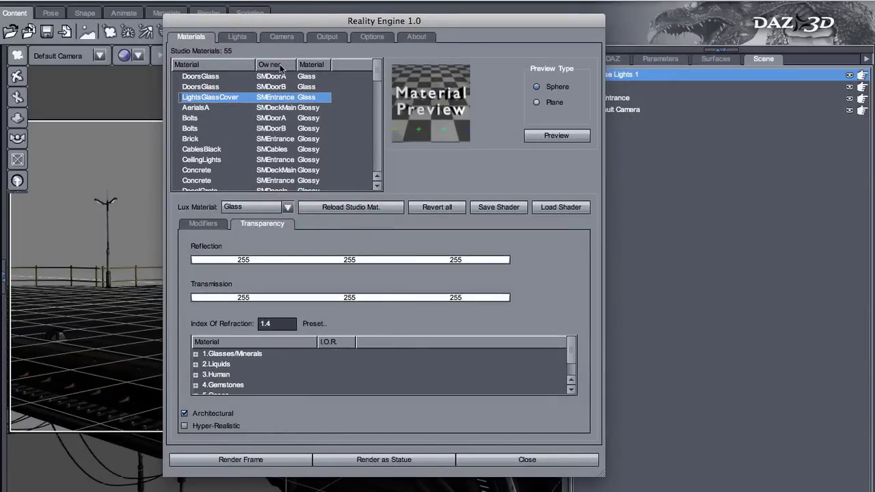
click(239, 38)
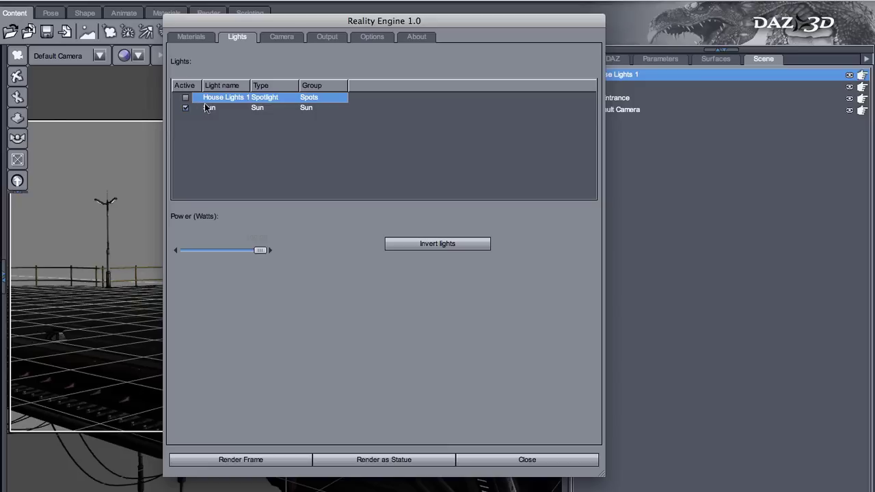
- Review the render's output settings, switch to LuxRender, and quit it to stop the running render
click(327, 37)
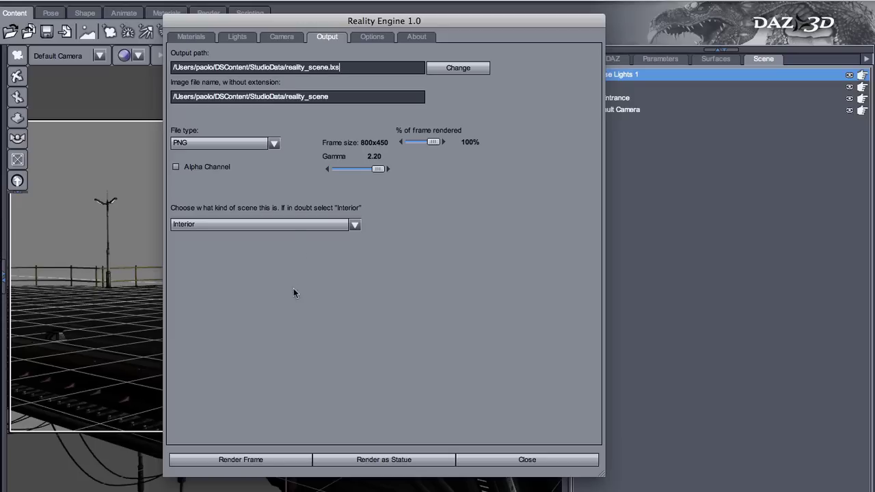
click(254, 461)
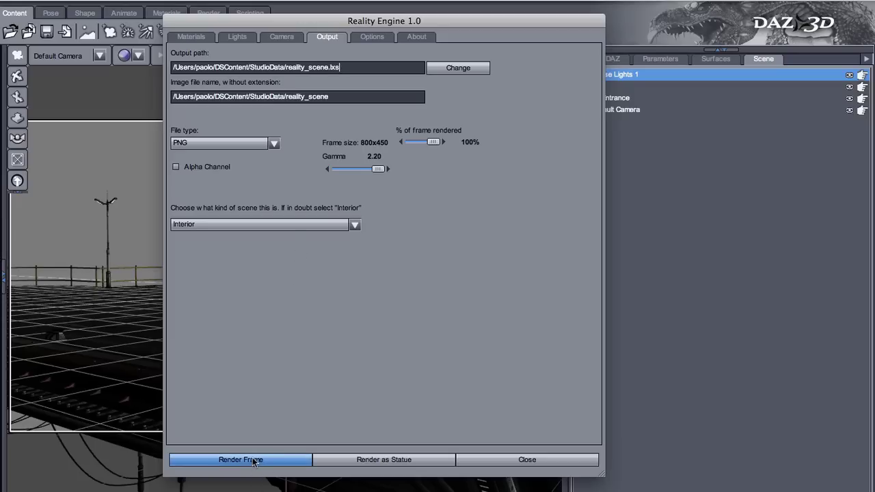
key(super+Tab)
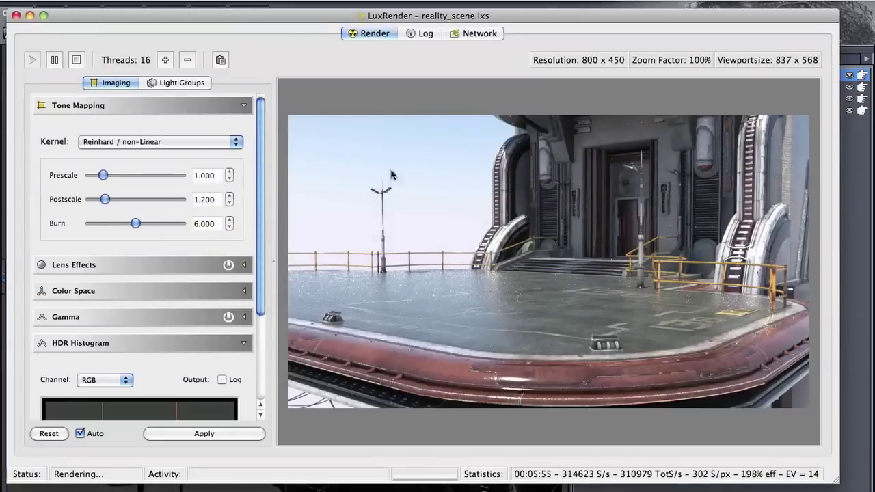
drag(316, 17, 313, 10)
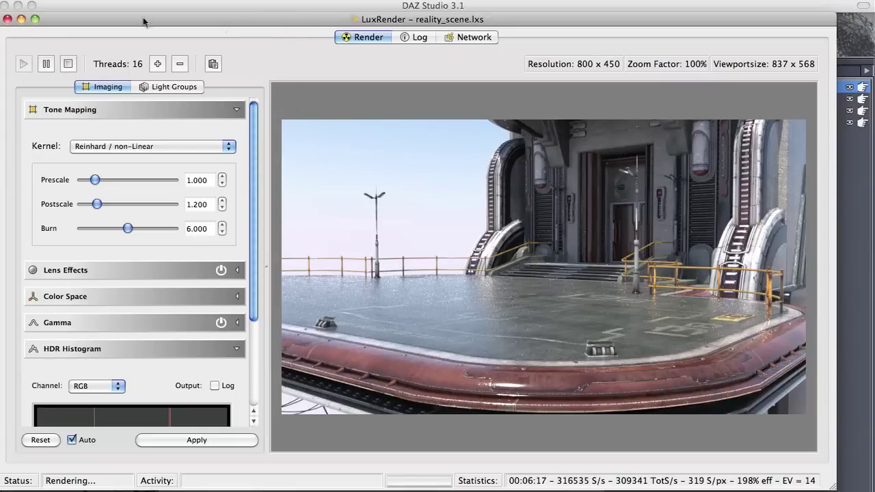
click(69, 0)
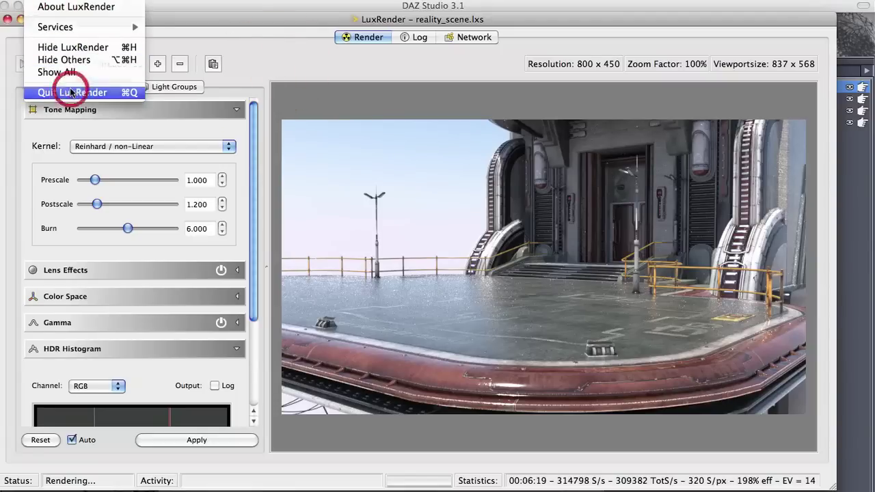
click(72, 89)
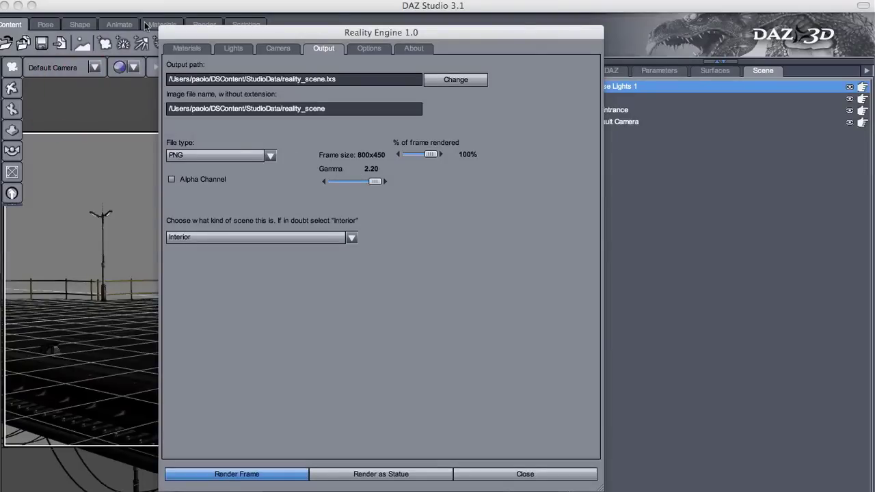
- Render the frame from Reality Engine and bring the newly started LuxRender window to the front
click(480, 259)
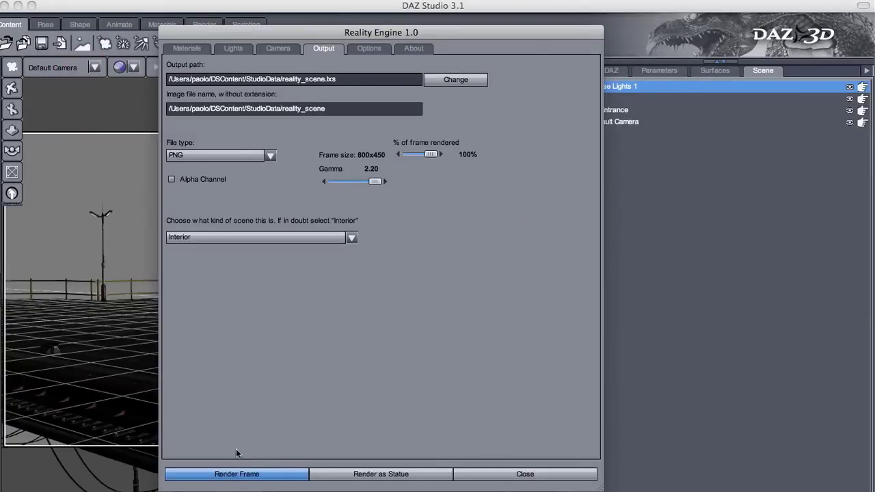
click(248, 478)
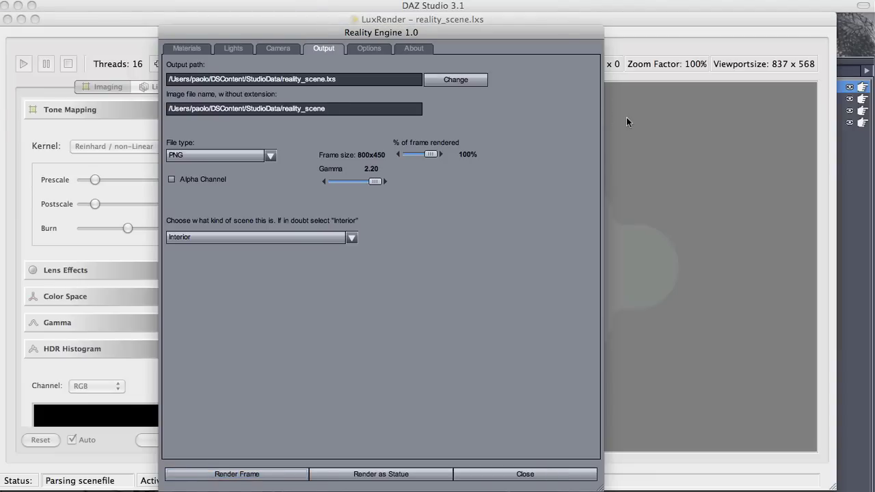
click(627, 119)
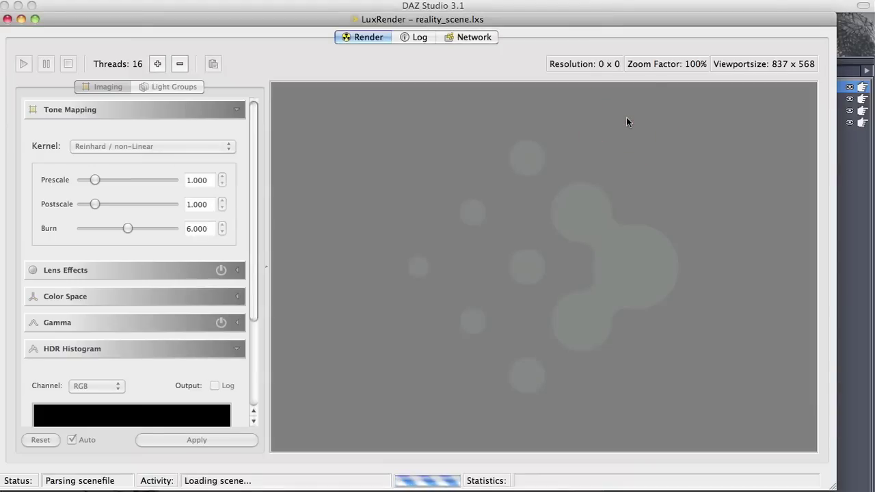